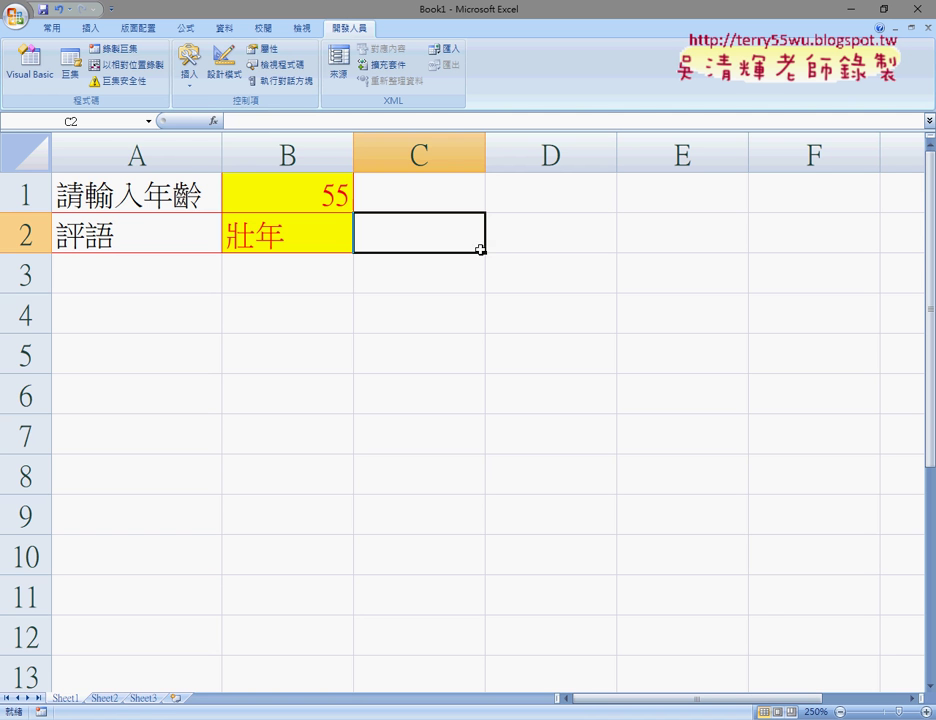
Pick the Button (Form Control) from the Developer tab's Insert gallery
left_click(188, 70)
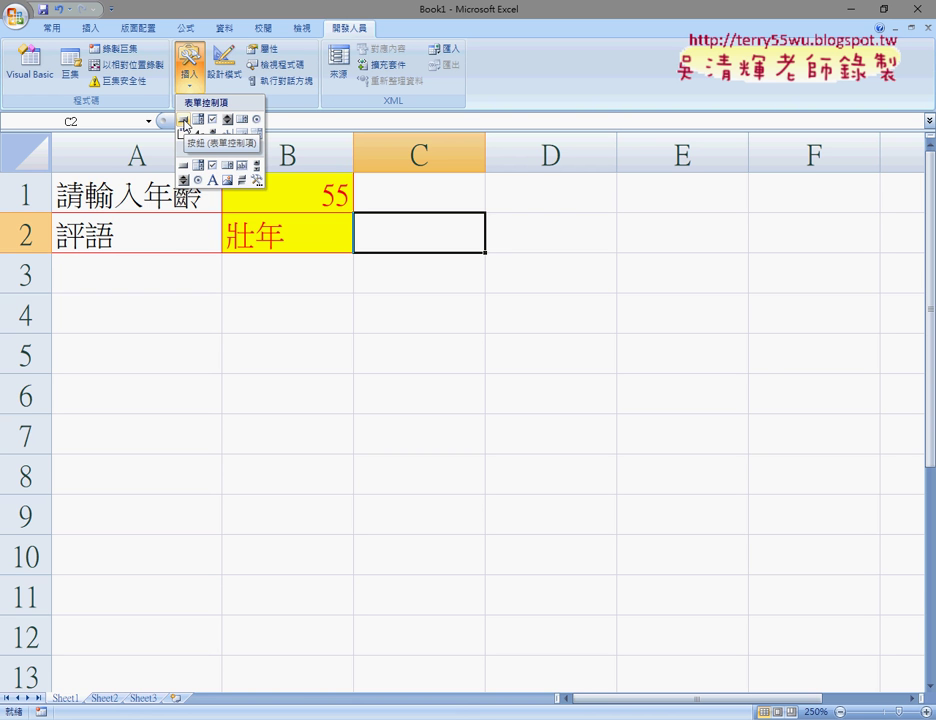
left_click(184, 122)
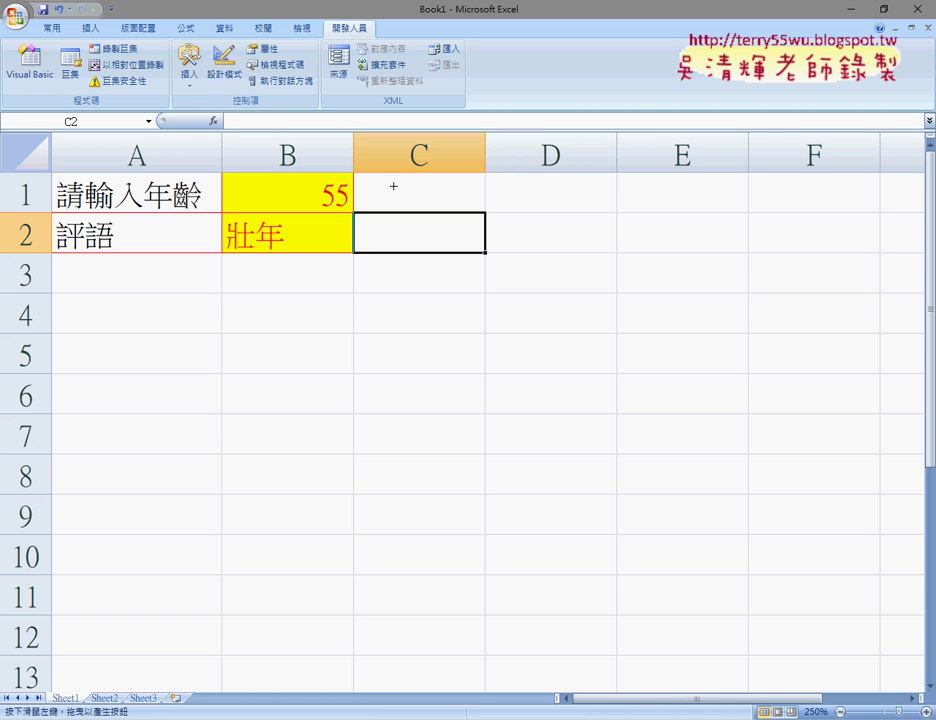
Draw a button over C1:D2, copy the macro name and assign it the 年齡判斷2 macro
mouse_move(394, 186)
left_mouse_down()
mouse_move(587, 239)
mouse_move(631, 241)
left_mouse_up()
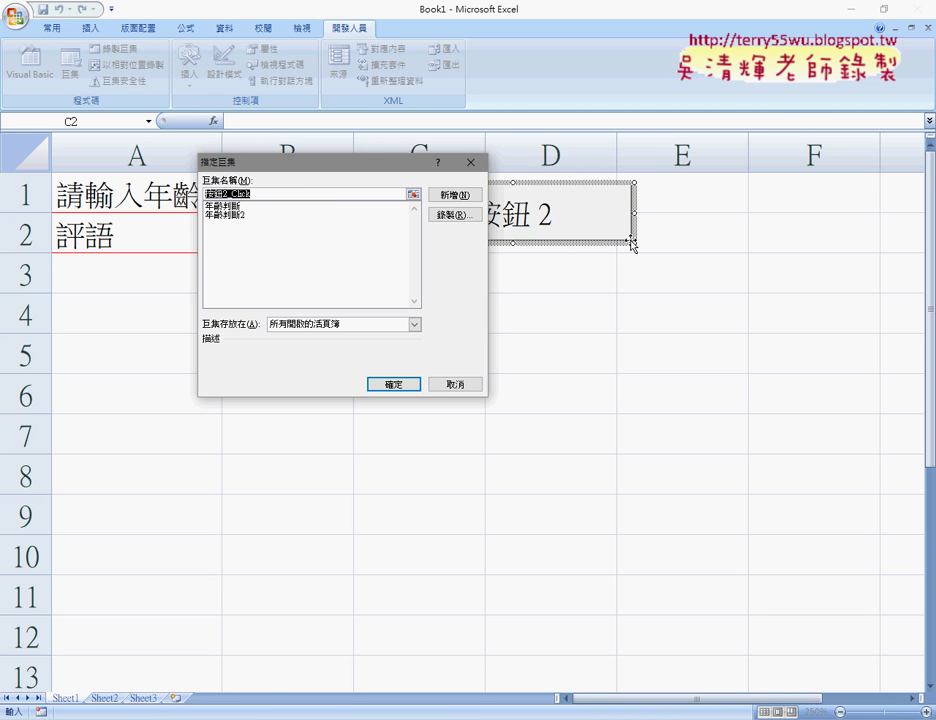
mouse_move(300, 167)
left_mouse_down()
mouse_move(610, 117)
mouse_move(611, 109)
left_mouse_up()
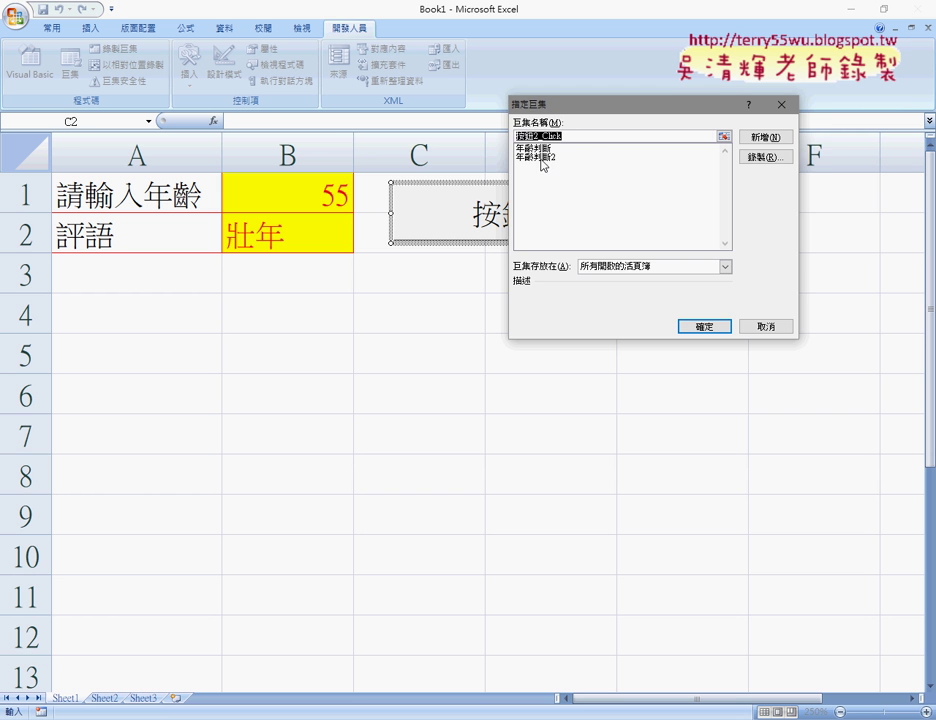
left_click(541, 159)
left_click_drag(564, 104, 668, 49)
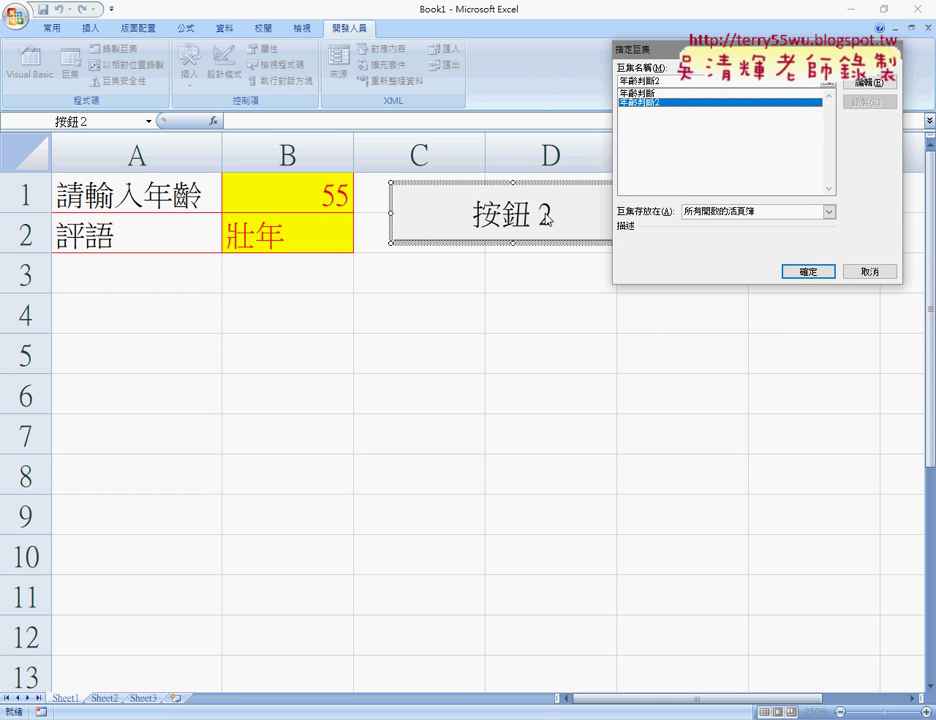
left_click(627, 80)
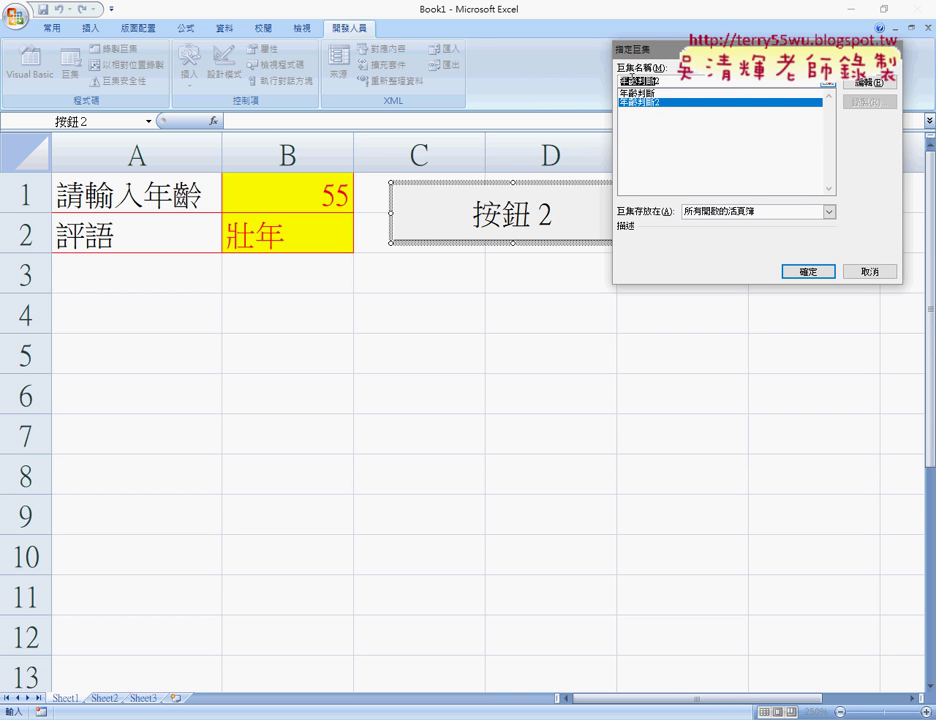
right_click(630, 82)
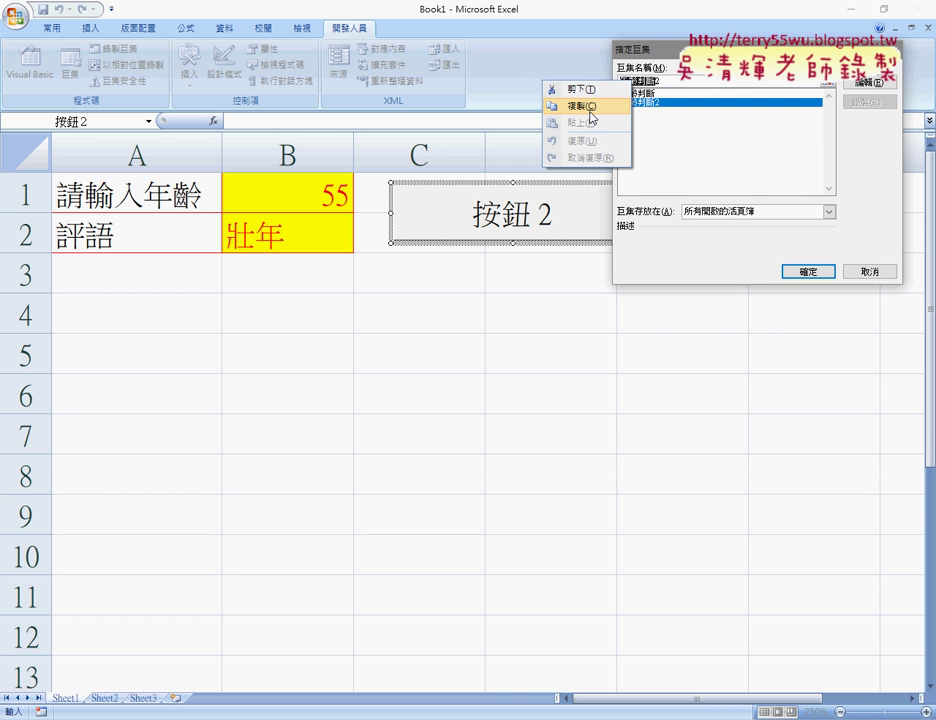
left_click(589, 108)
left_click(805, 271)
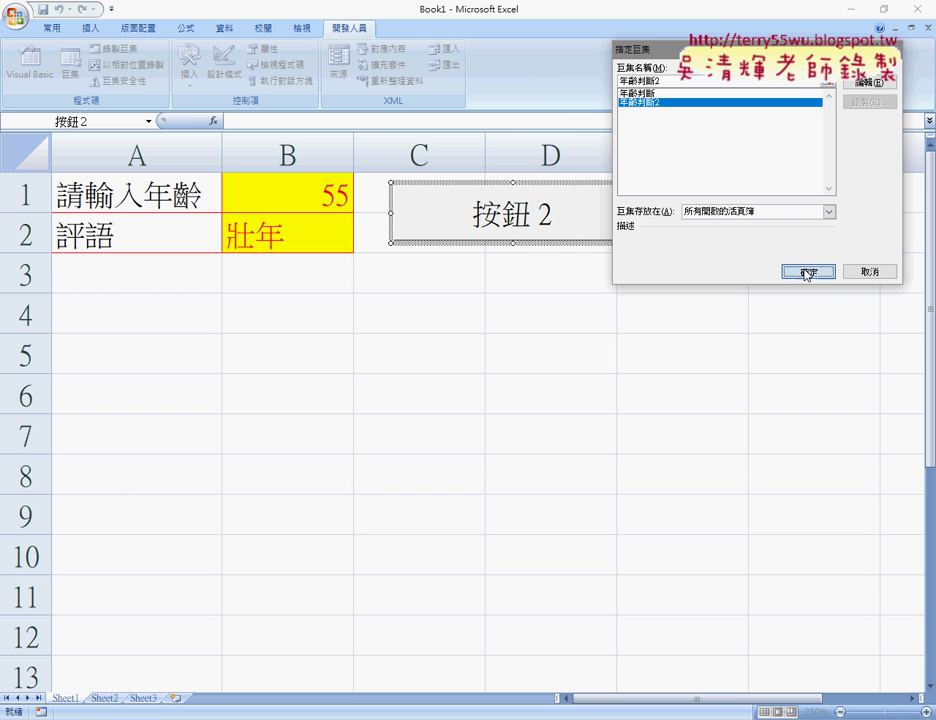
Replace the button caption 按鈕 2 with 年齡判斷
left_click_drag(398, 213, 552, 214)
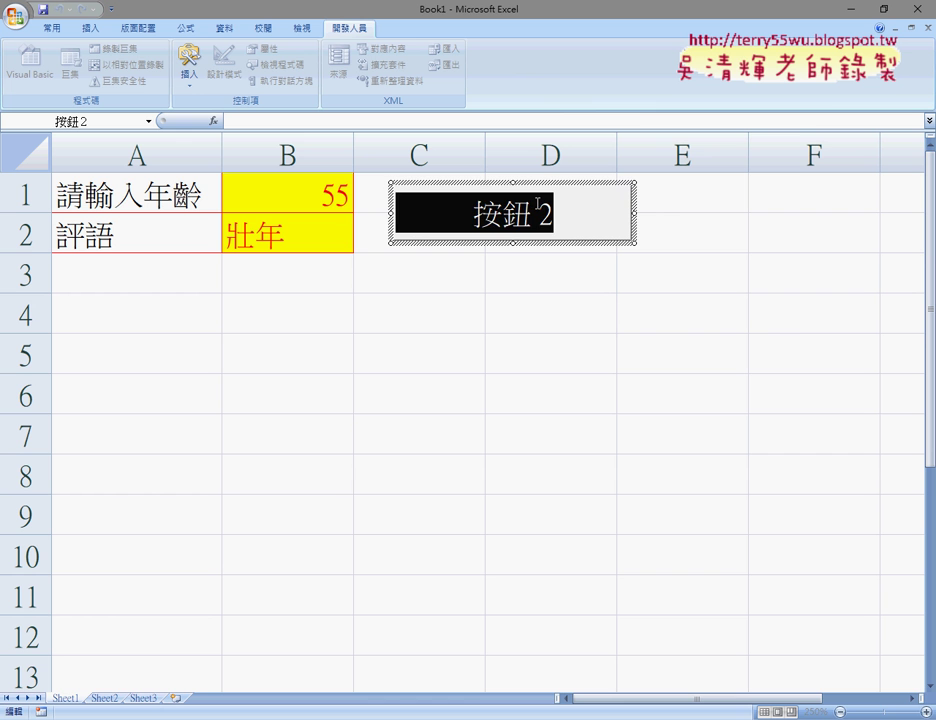
type("年齡判斷")
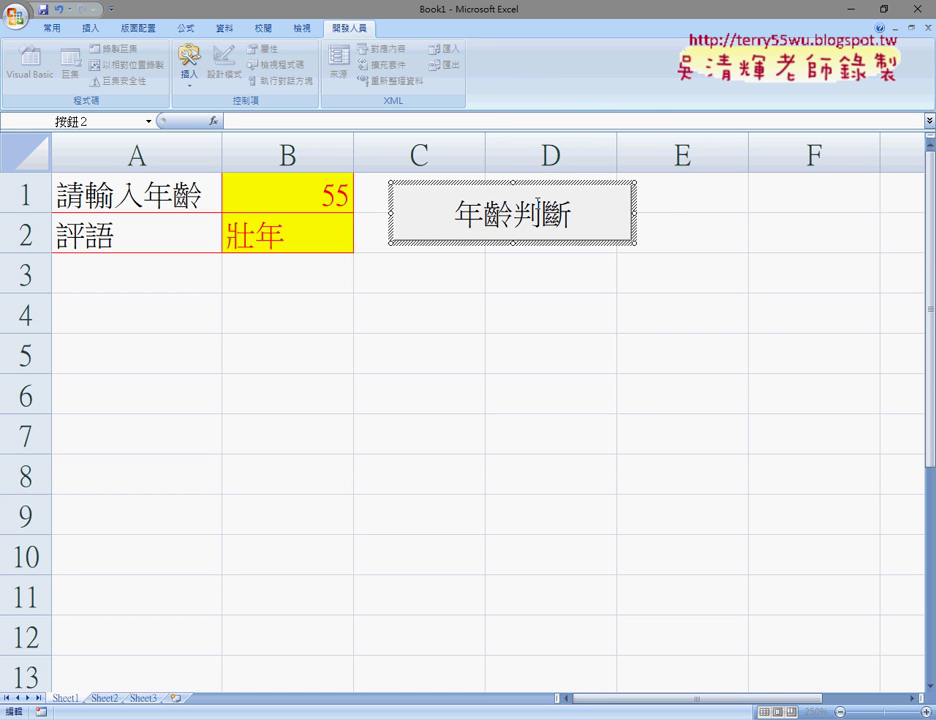
left_click(600, 344)
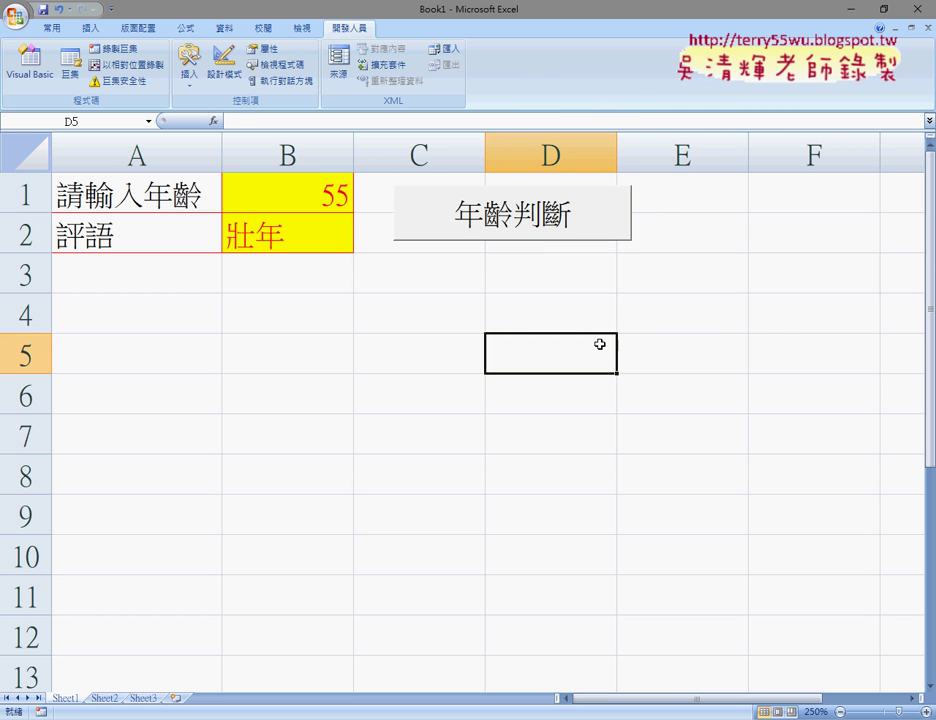
Enter age 32 in B1 and run the 年齡判斷 button
double_click(309, 204)
left_click_drag(309, 204, 388, 198)
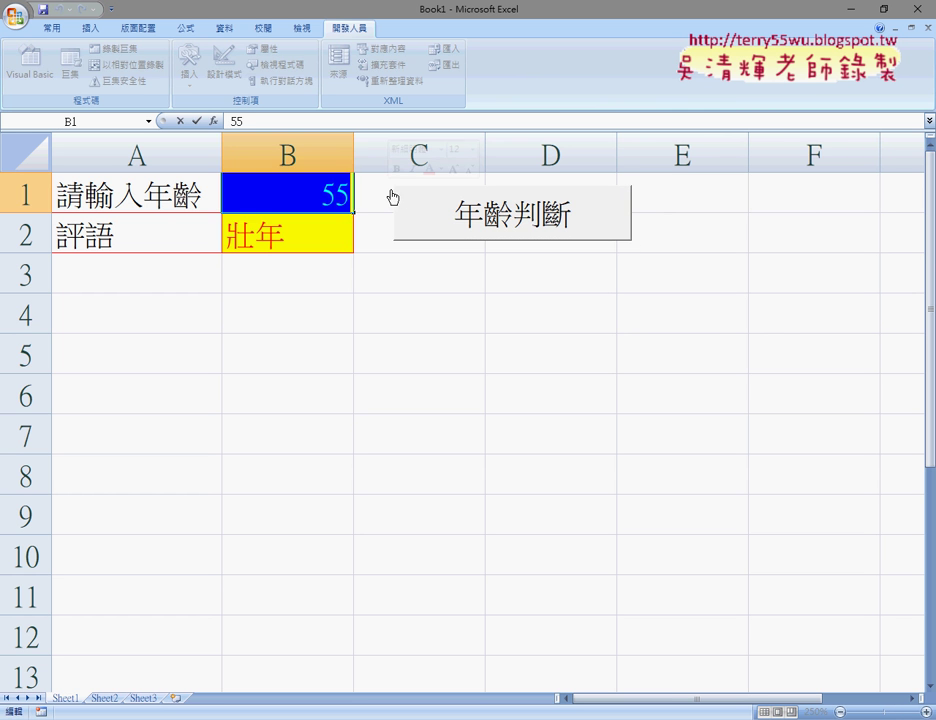
type("32")
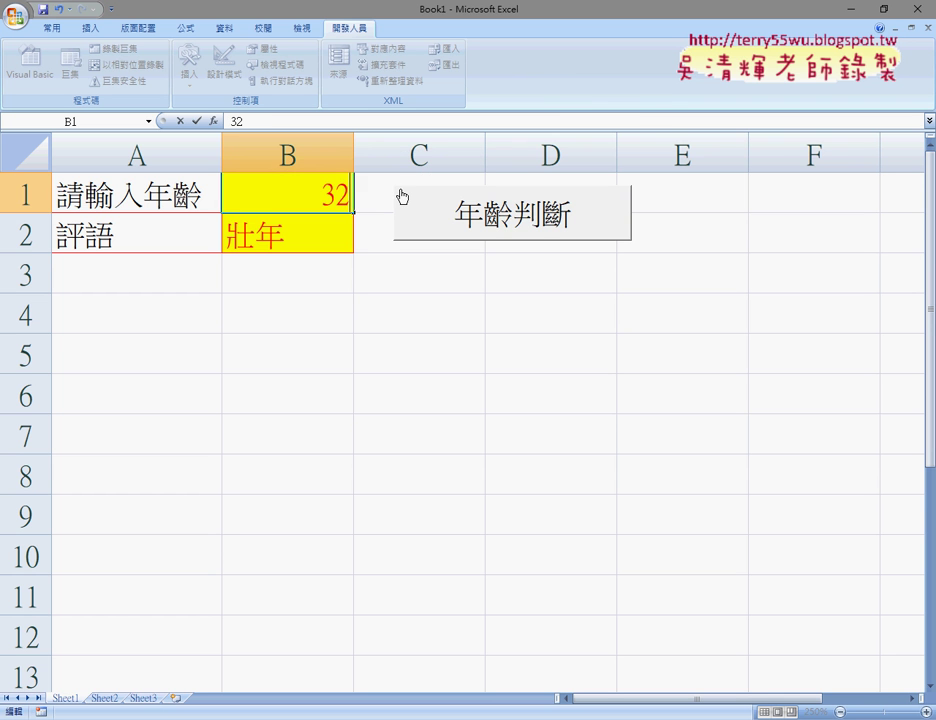
left_click(494, 269)
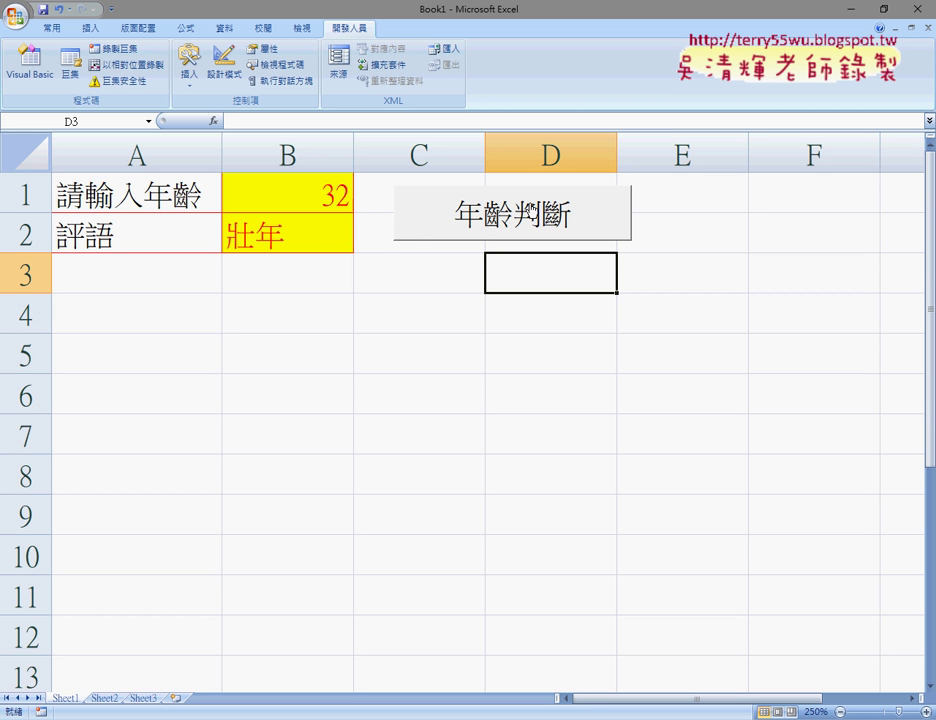
left_click(531, 210)
Change B1 to 66, rerun 年齡判斷 and check that B2 now reads 老年
double_click(299, 203)
left_click_drag(299, 203, 359, 197)
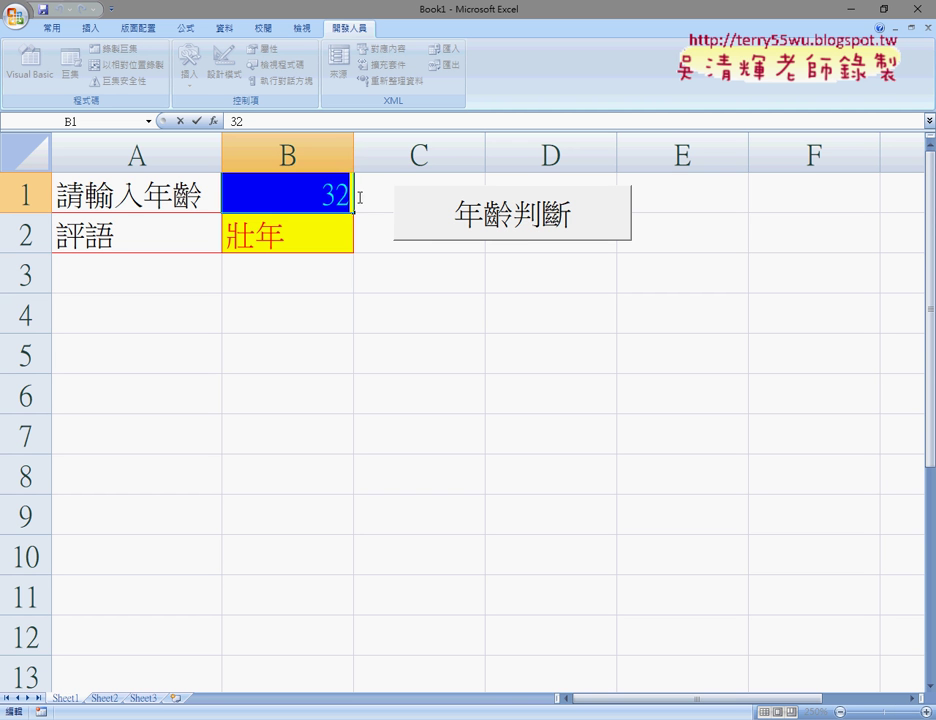
type("66")
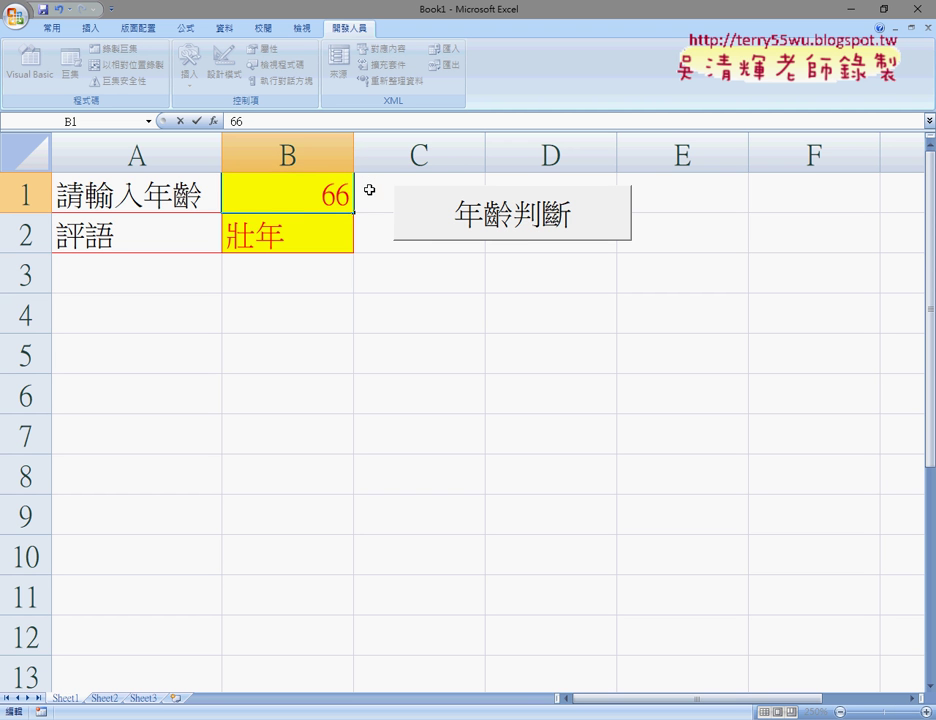
left_click(450, 275)
left_click(485, 325)
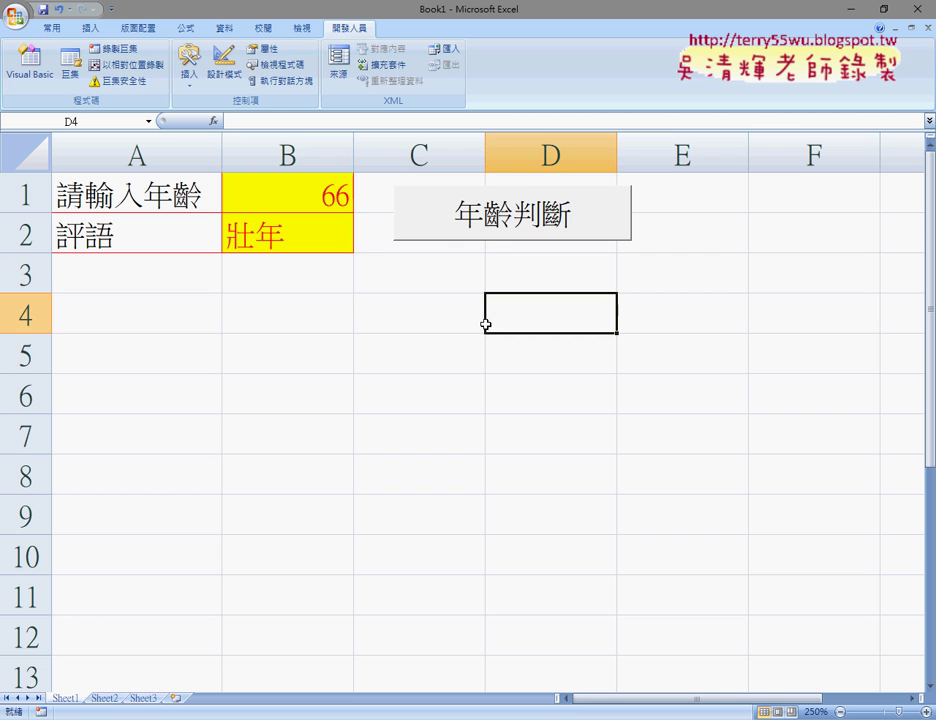
left_click(497, 222)
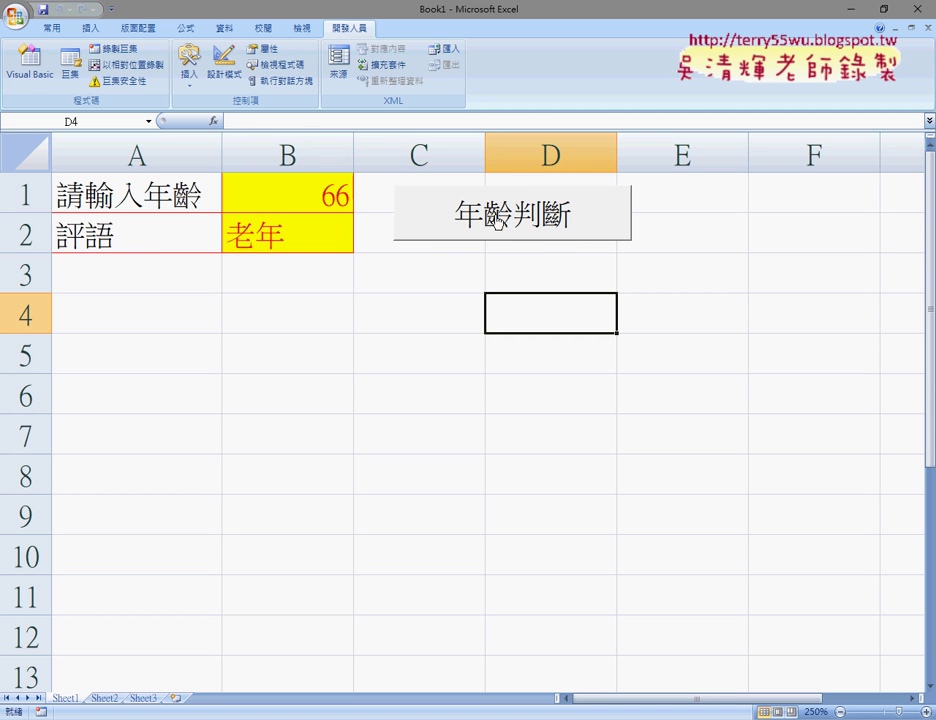
left_click(299, 232)
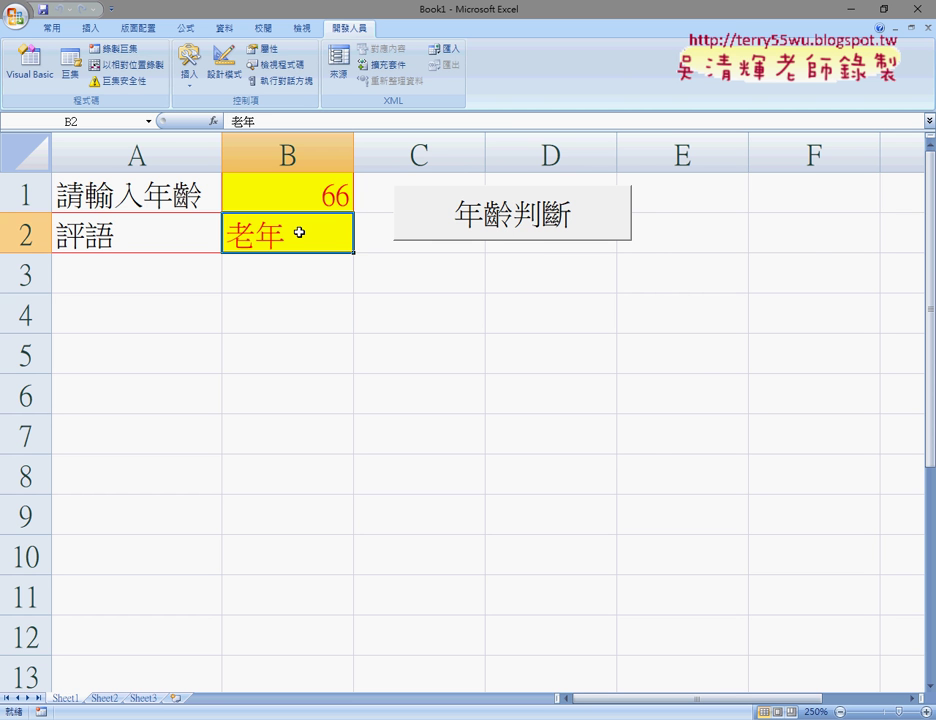
Open the VBA editor and show Sheet1's Insert submenu in the Project pane
left_click(30, 62)
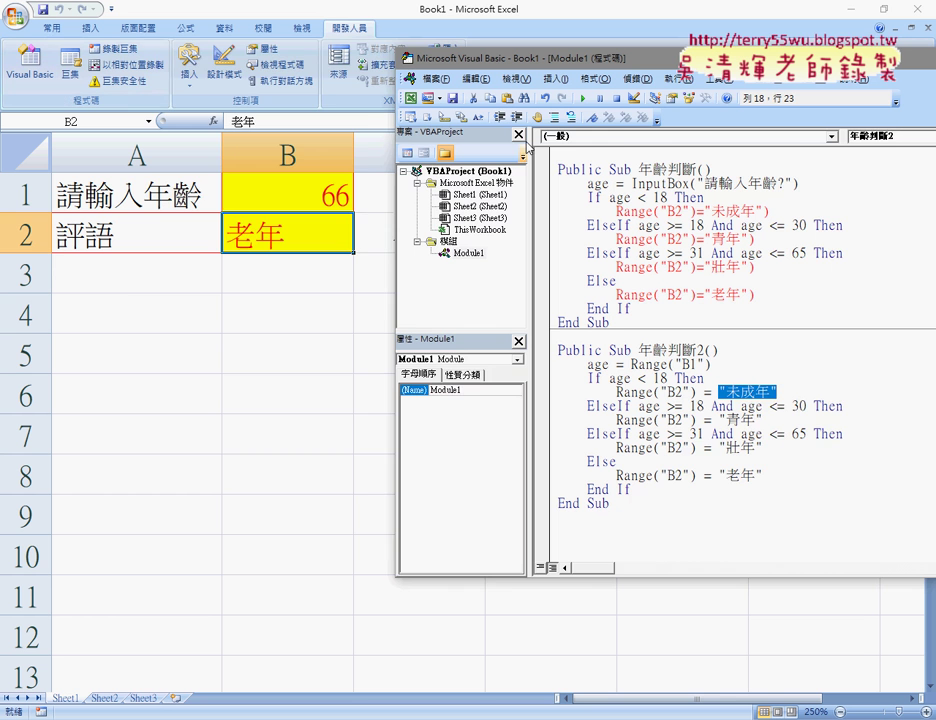
left_click_drag(445, 59, 200, 45)
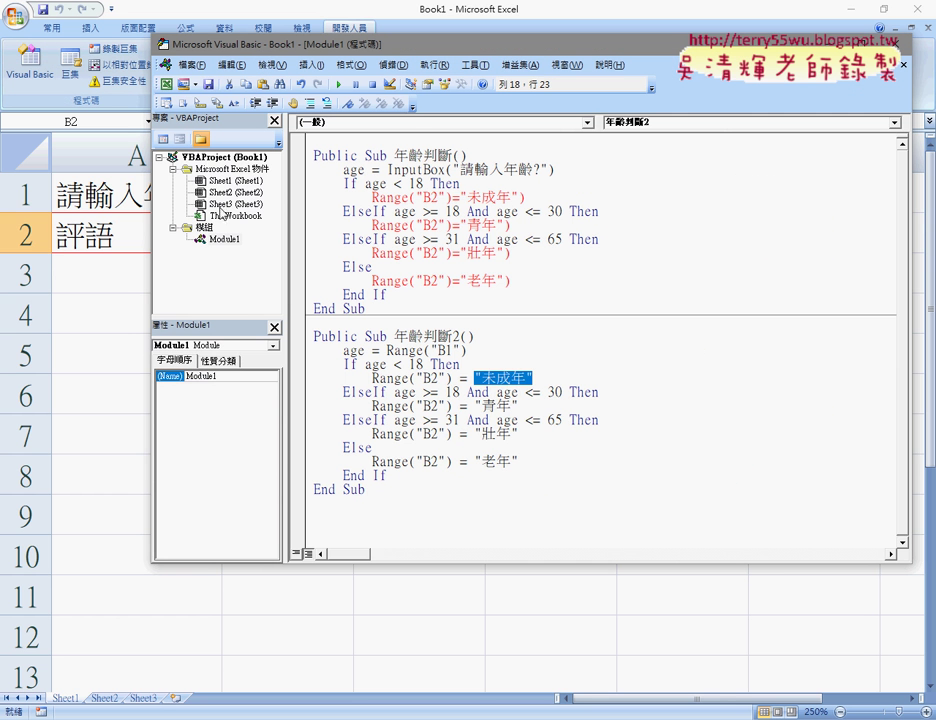
right_click(228, 181)
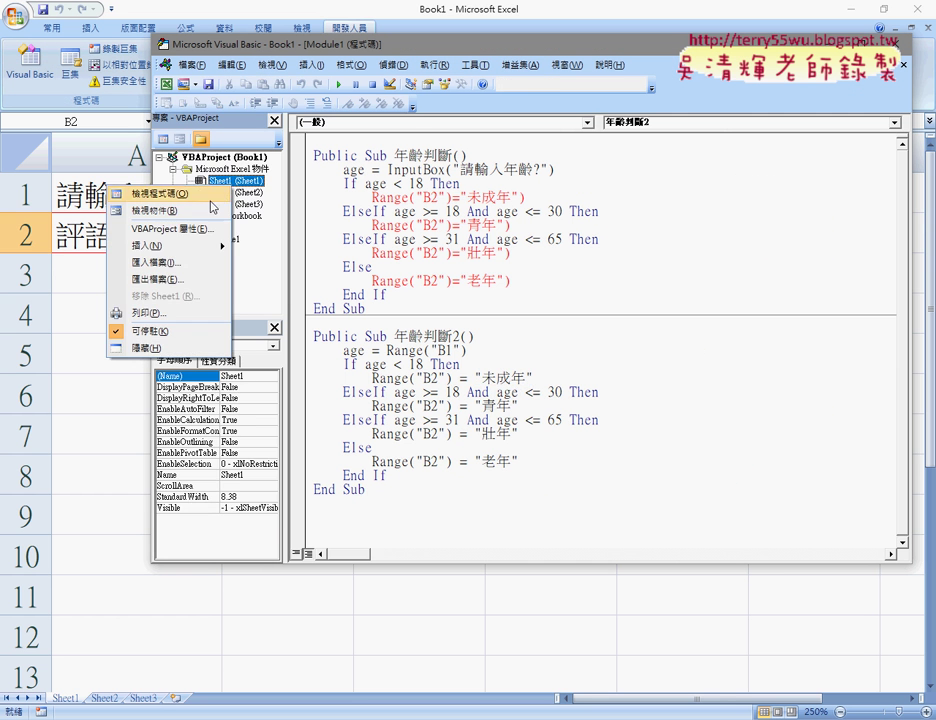
mouse_move(188, 246)
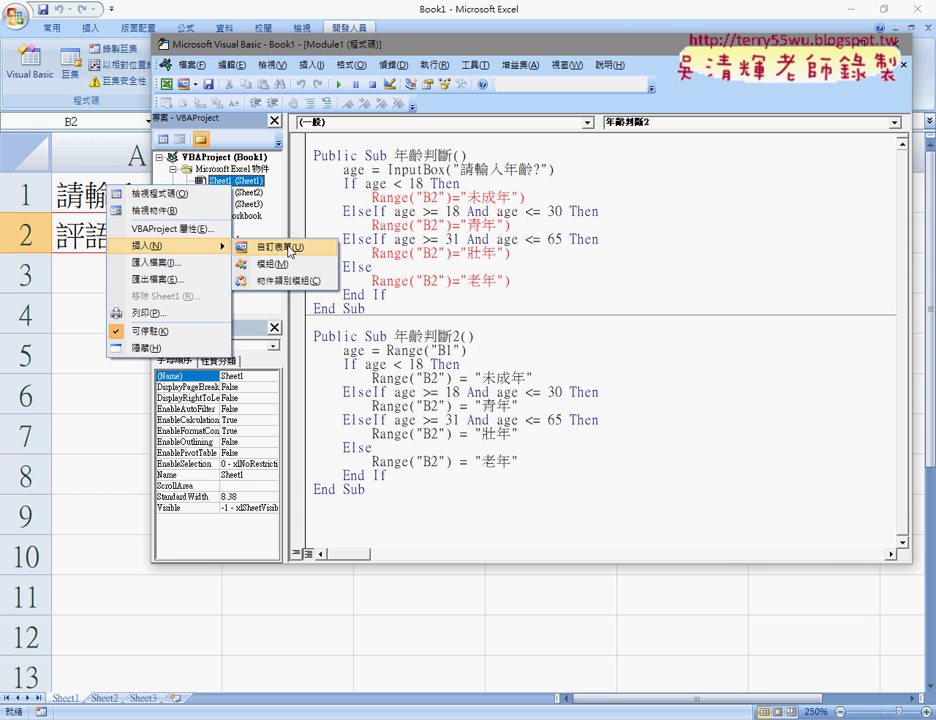
Insert a new UserForm1 and draw a label near its top left
left_click(290, 251)
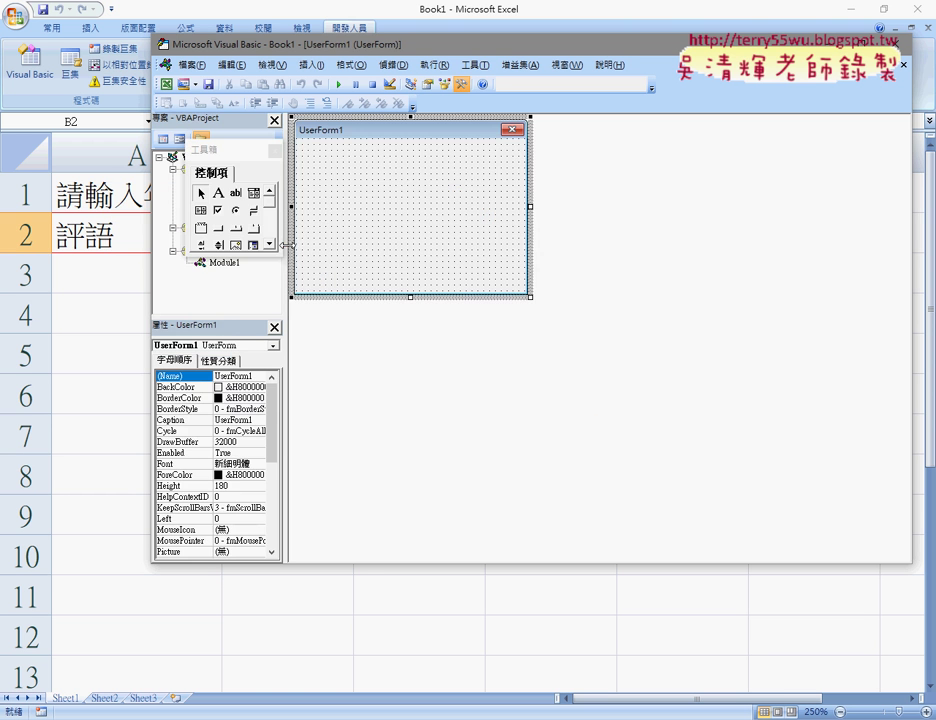
left_click_drag(378, 52, 466, 106)
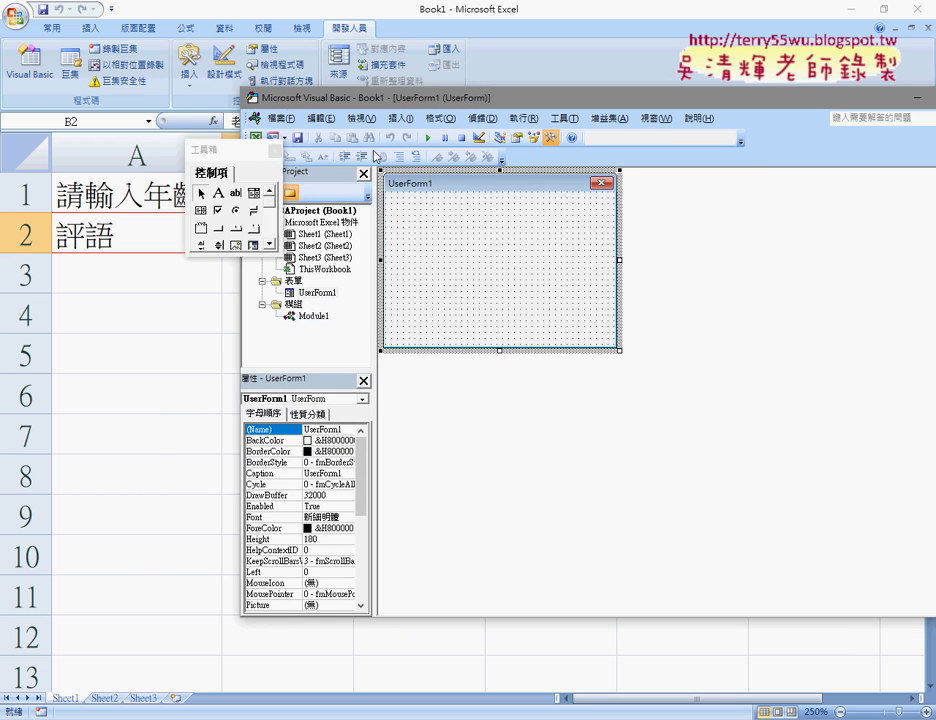
left_click_drag(224, 146, 702, 165)
left_click(695, 212)
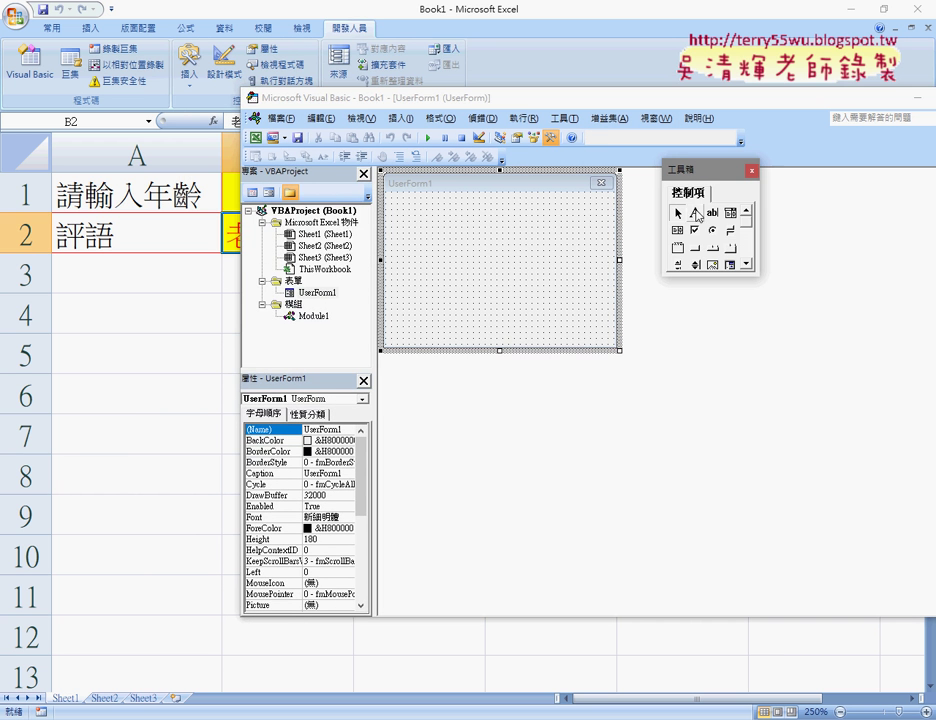
left_click_drag(403, 210, 488, 242)
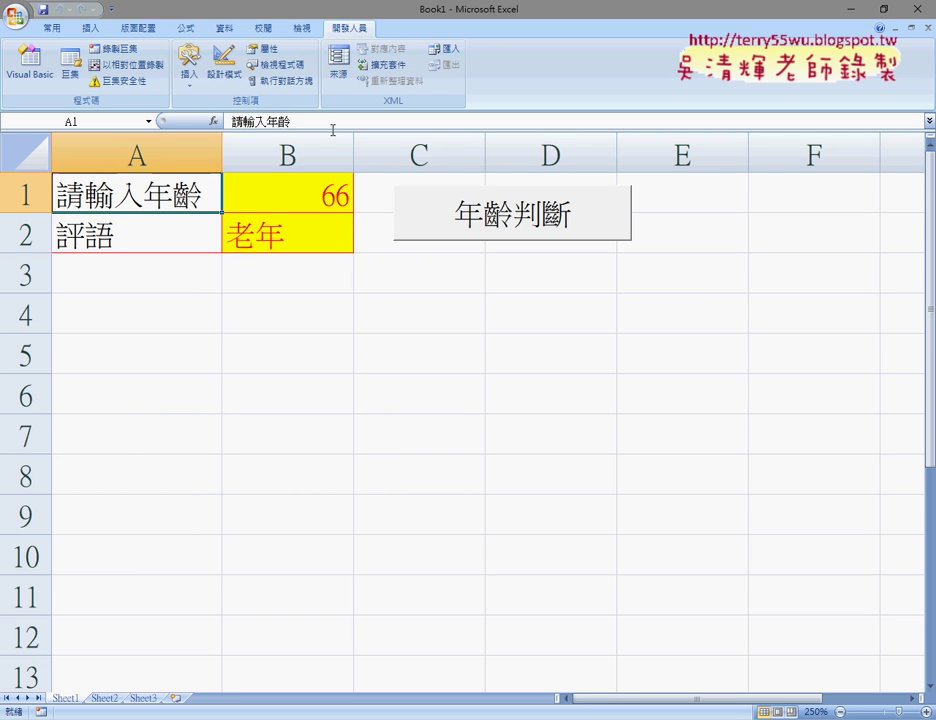
left_click_drag(292, 121, 205, 121)
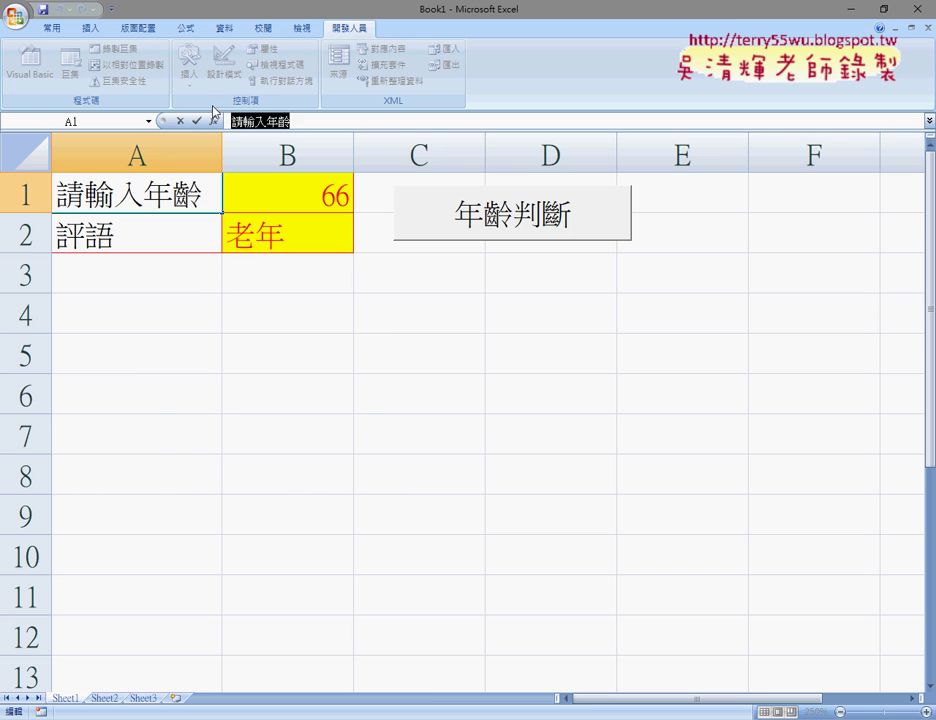
key("Escape")
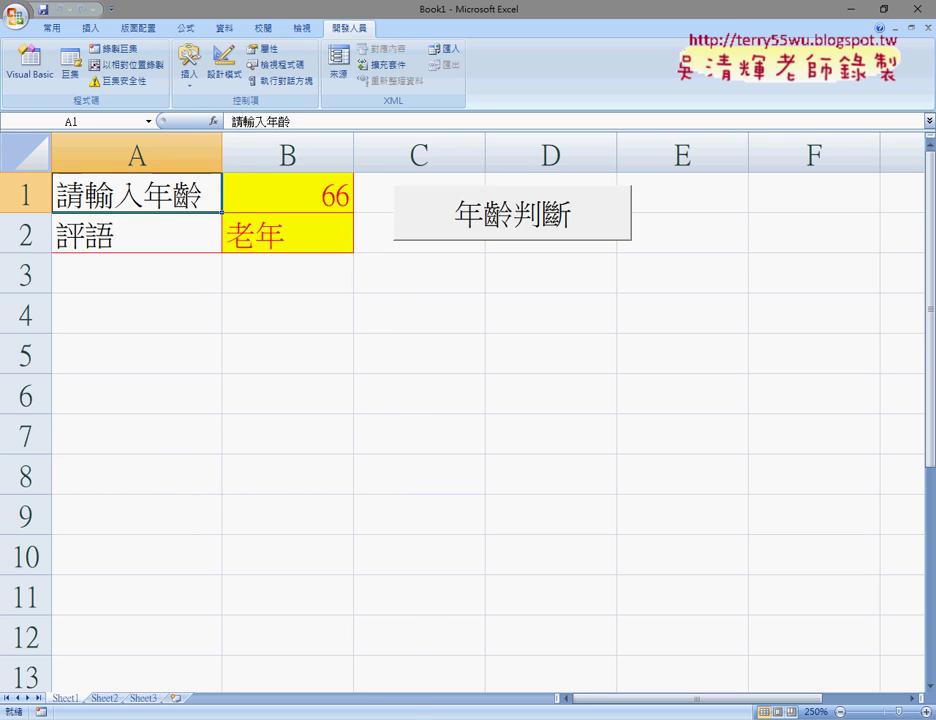
Set Label1's caption to 請輸入年齡 with font size 14
left_click(33, 62)
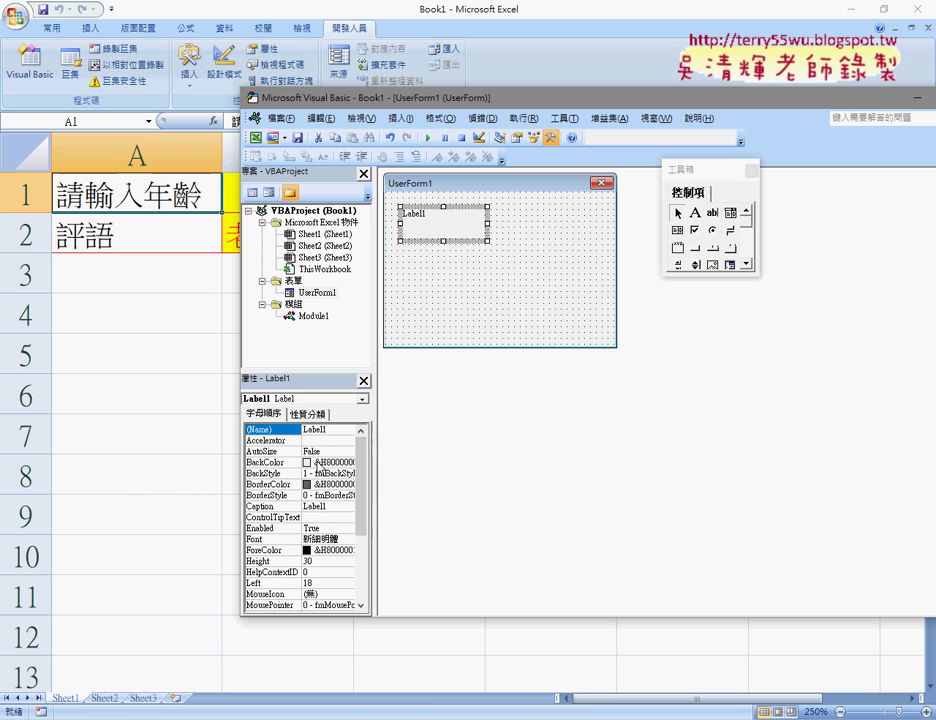
left_click(272, 506)
type("請輸入年齡")
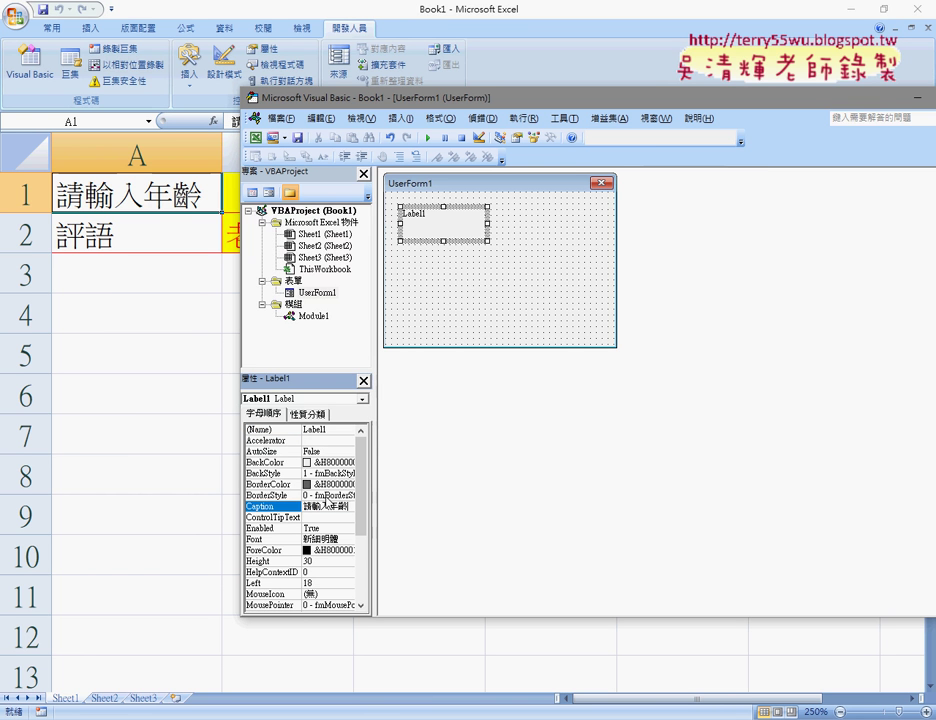
key("Return")
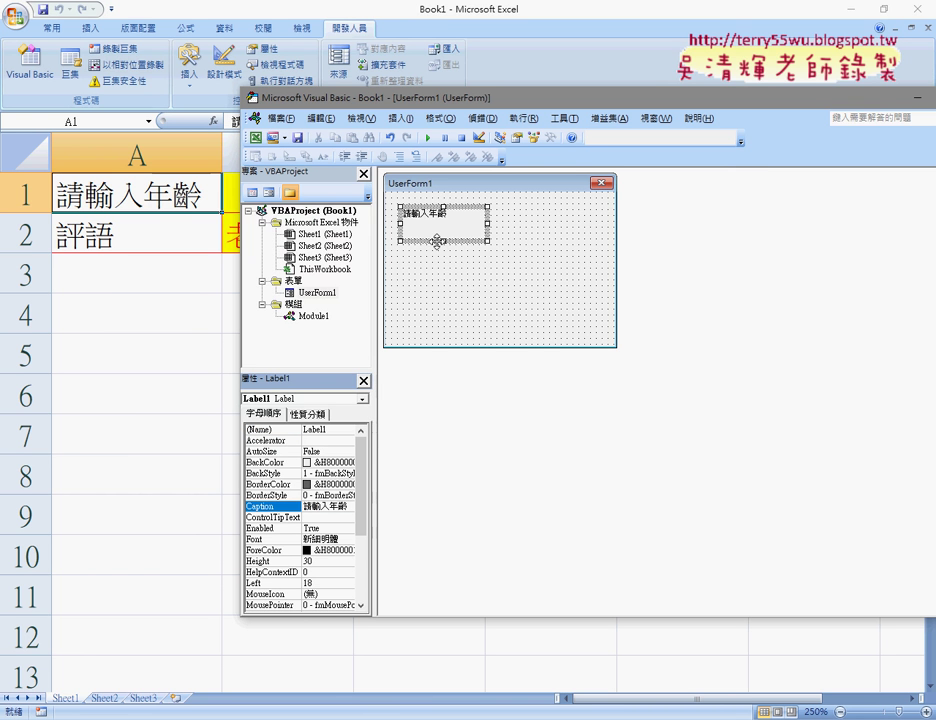
left_click(345, 538)
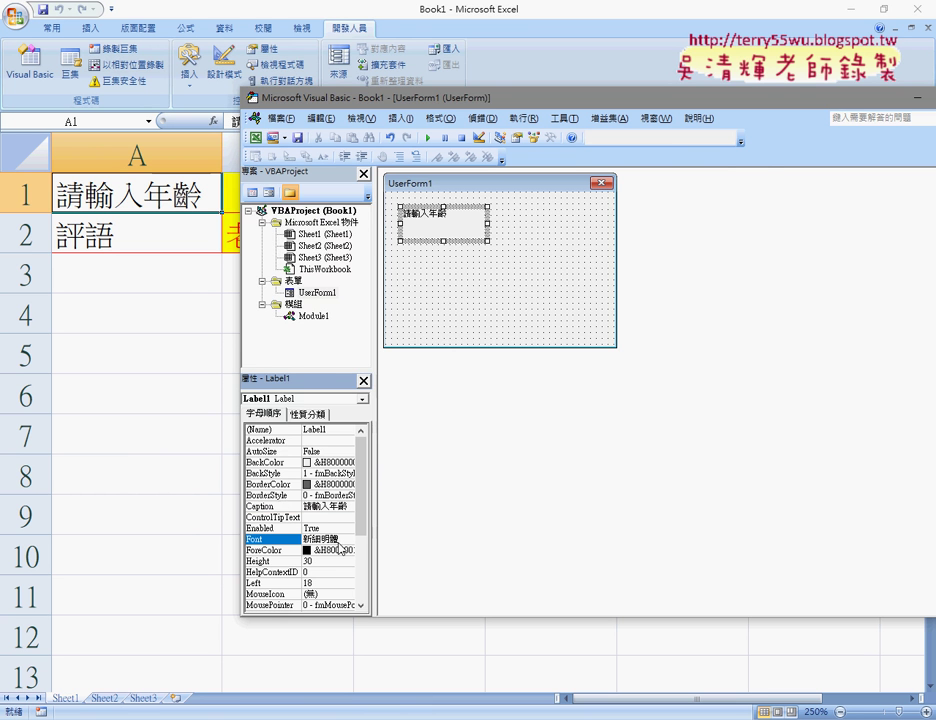
left_click(520, 290)
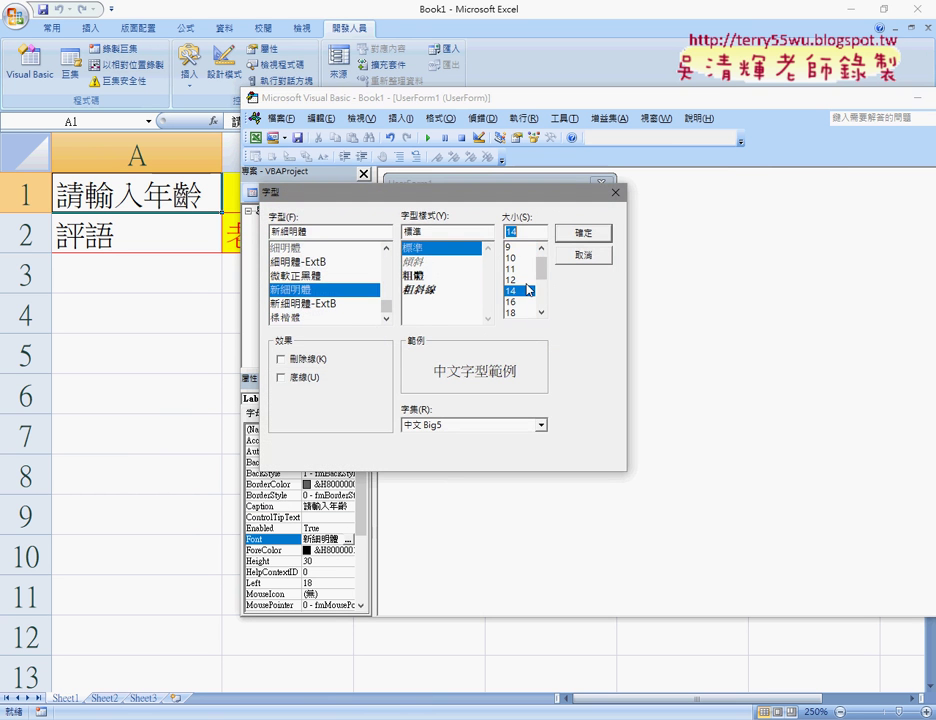
left_click(581, 233)
Copy the label below, and delete then restore 評語 in cell A2
mouse_move(441, 245)
left_mouse_down()
mouse_move(443, 231)
mouse_move(445, 252)
left_mouse_up()
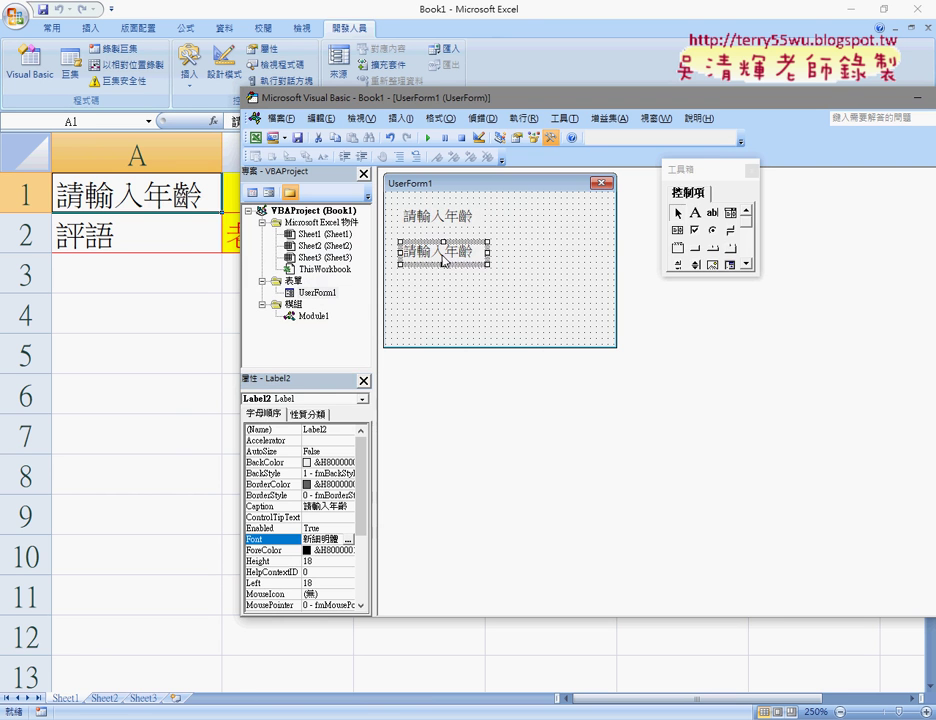
left_click(140, 232)
left_click_drag(262, 121, 203, 130)
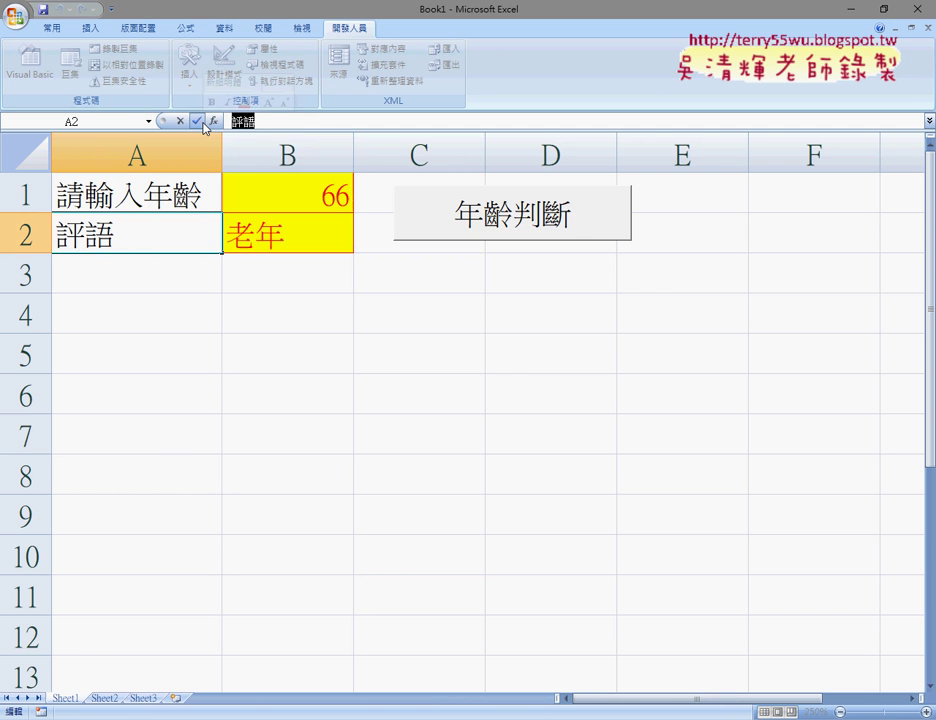
key("Delete")
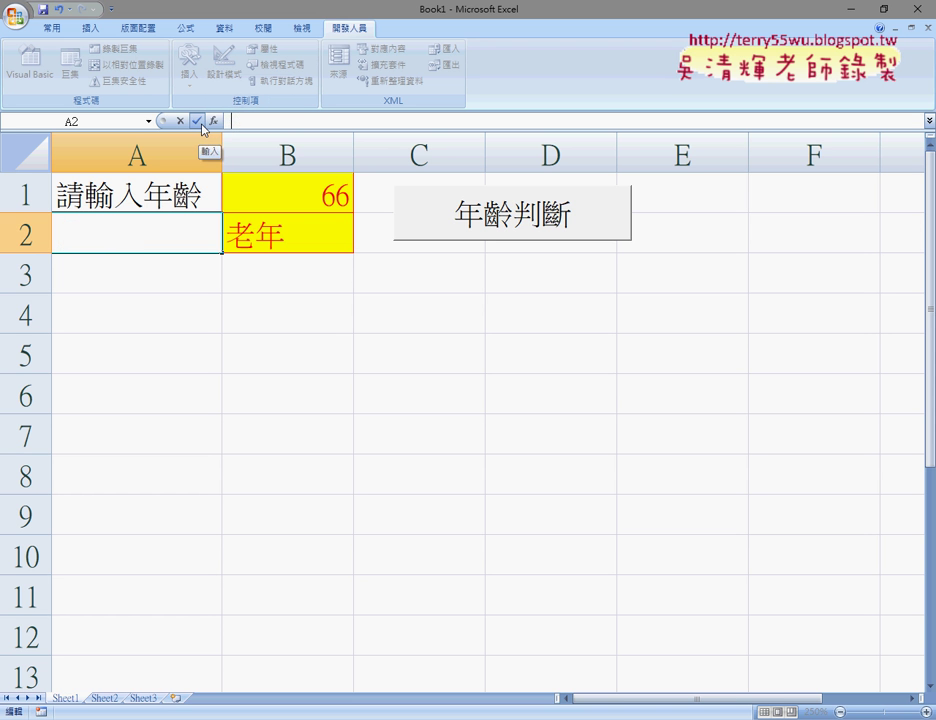
key("ctrl+z")
left_click(181, 121)
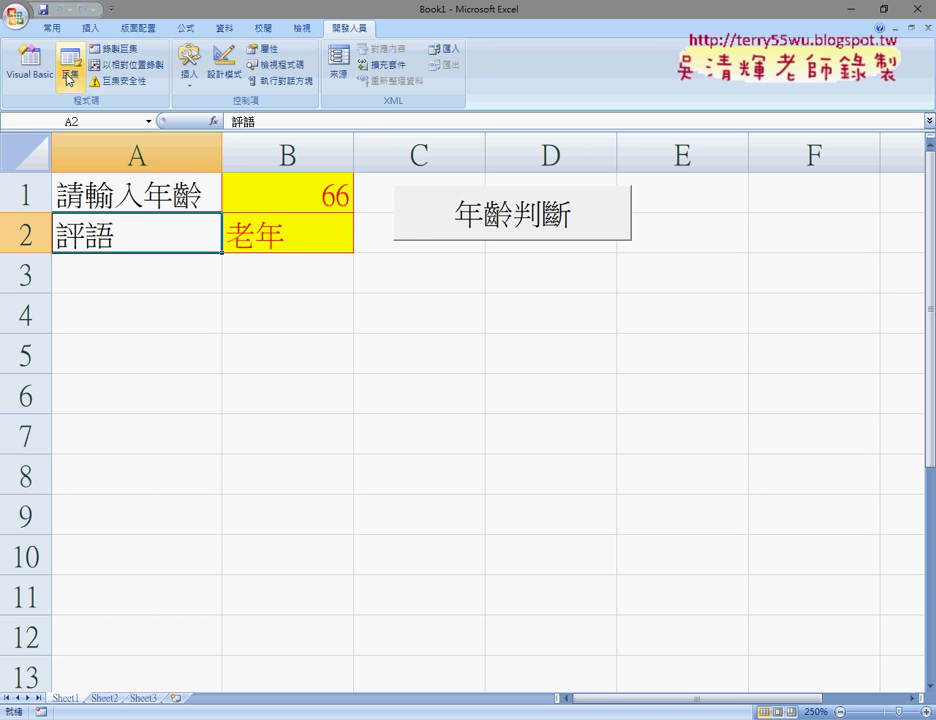
left_click(30, 65)
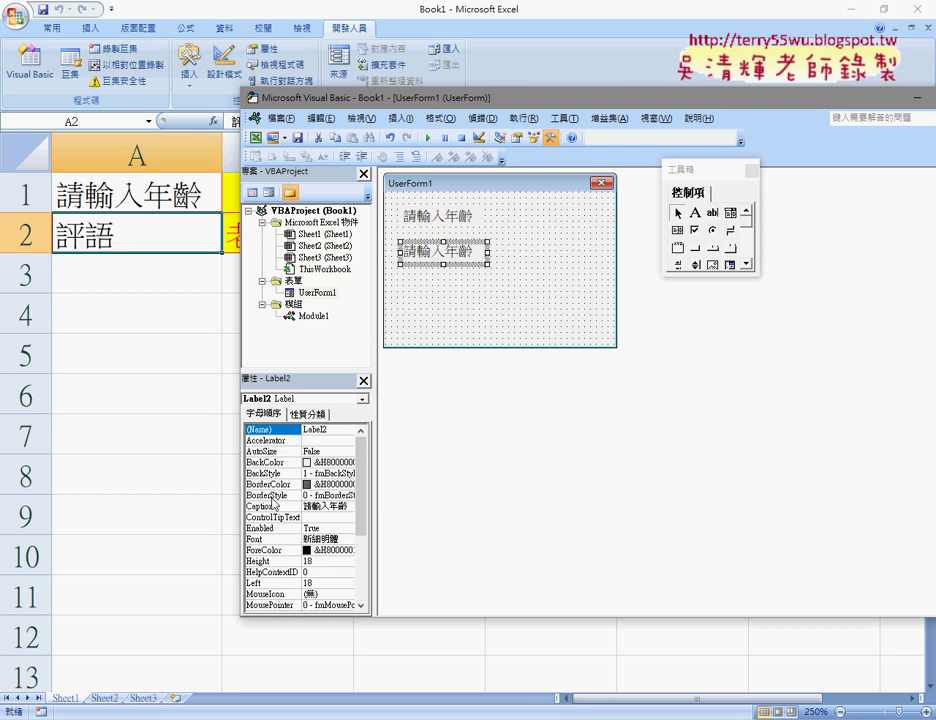
Caption the copied second label 評語
left_click(341, 507)
double_click(341, 507)
type("評語")
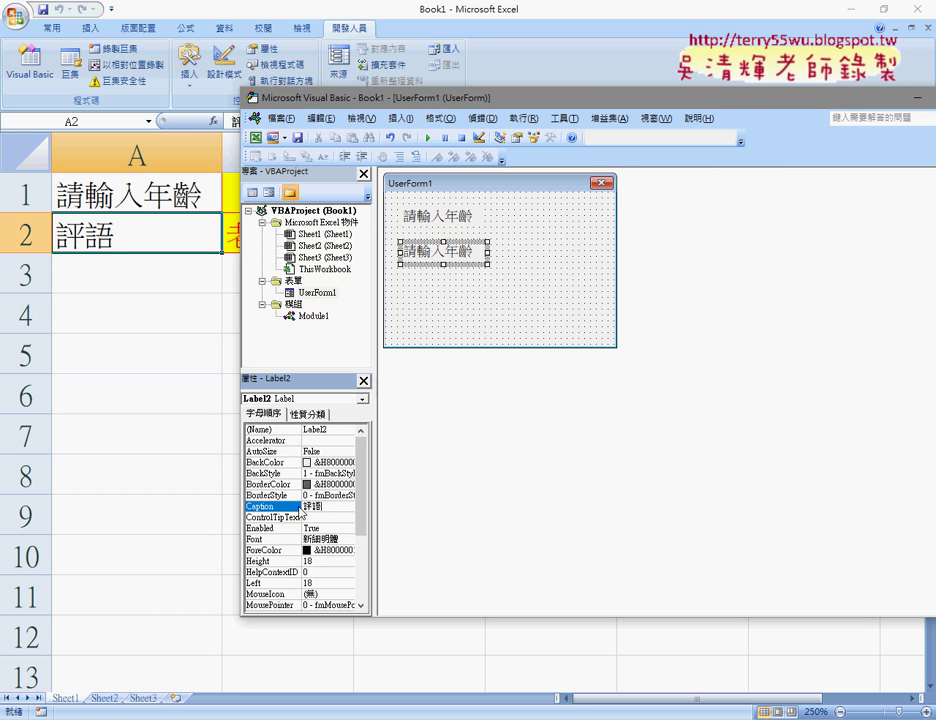
left_click(556, 313)
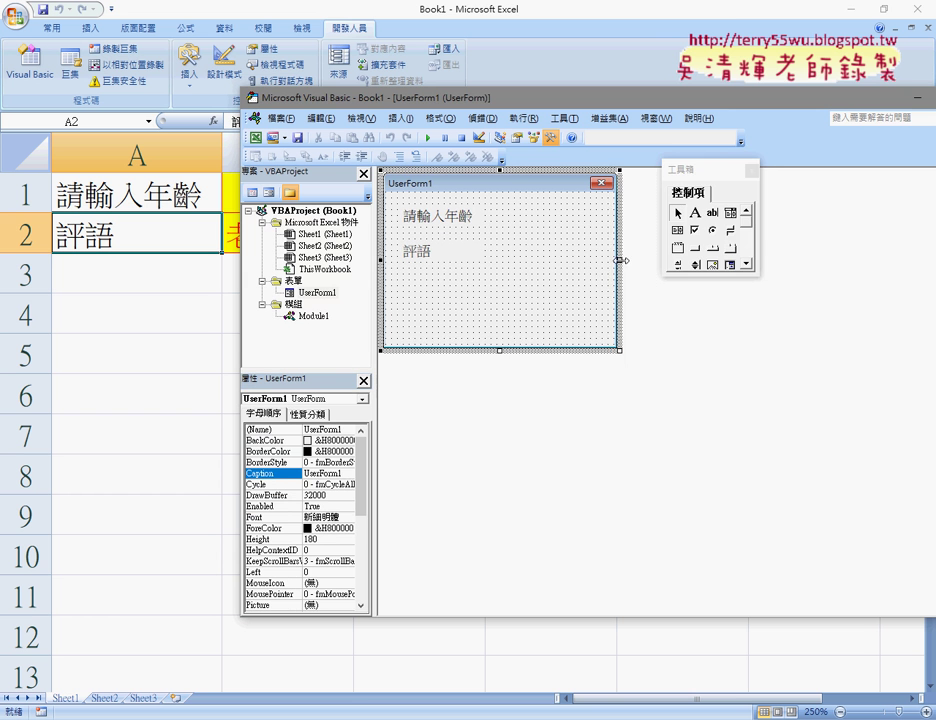
Widen the form and add text boxes beside 請輸入年齡 and 評語
left_click_drag(618, 260, 653, 260)
left_click(712, 212)
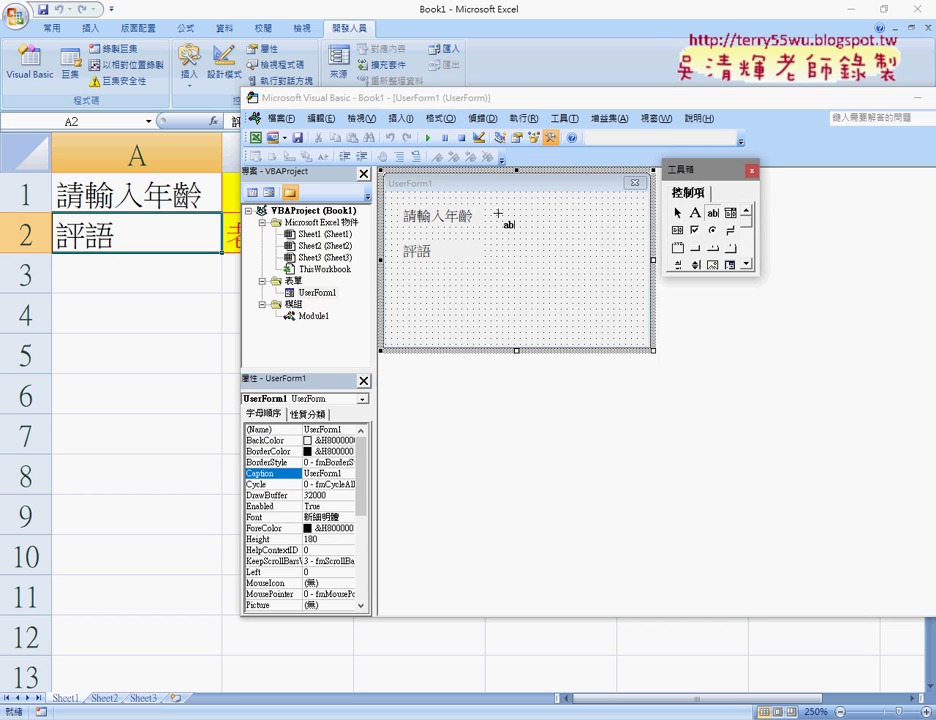
mouse_move(494, 201)
left_mouse_down()
mouse_move(581, 235)
mouse_move(540, 262)
left_mouse_up()
left_click(642, 262)
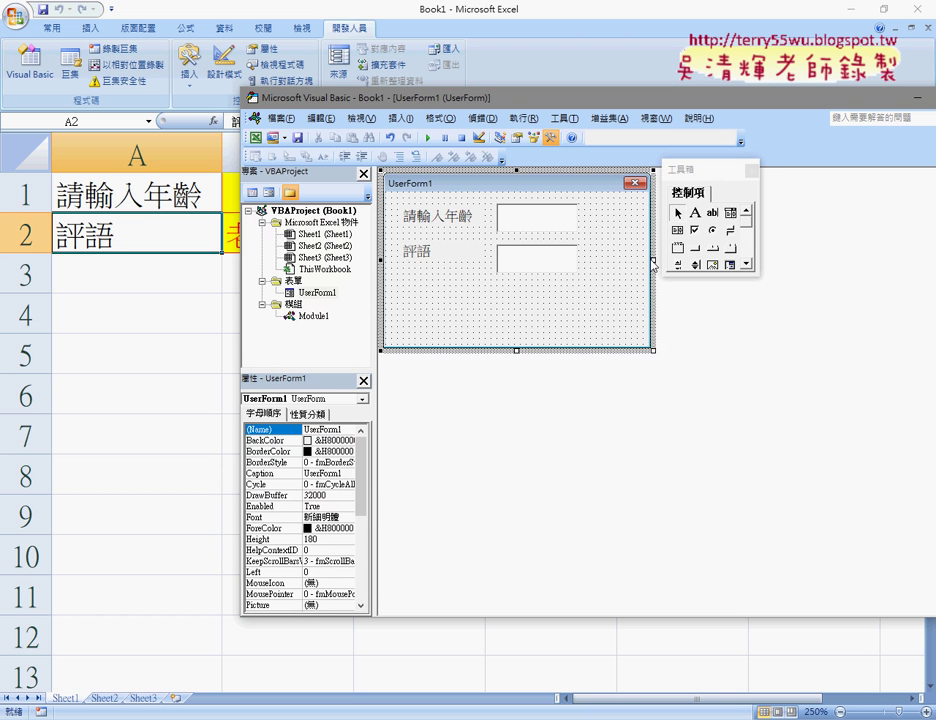
left_click_drag(653, 260, 665, 260)
Draw a command button at the form's top right and shorten the form to height 129.75
left_click(695, 247)
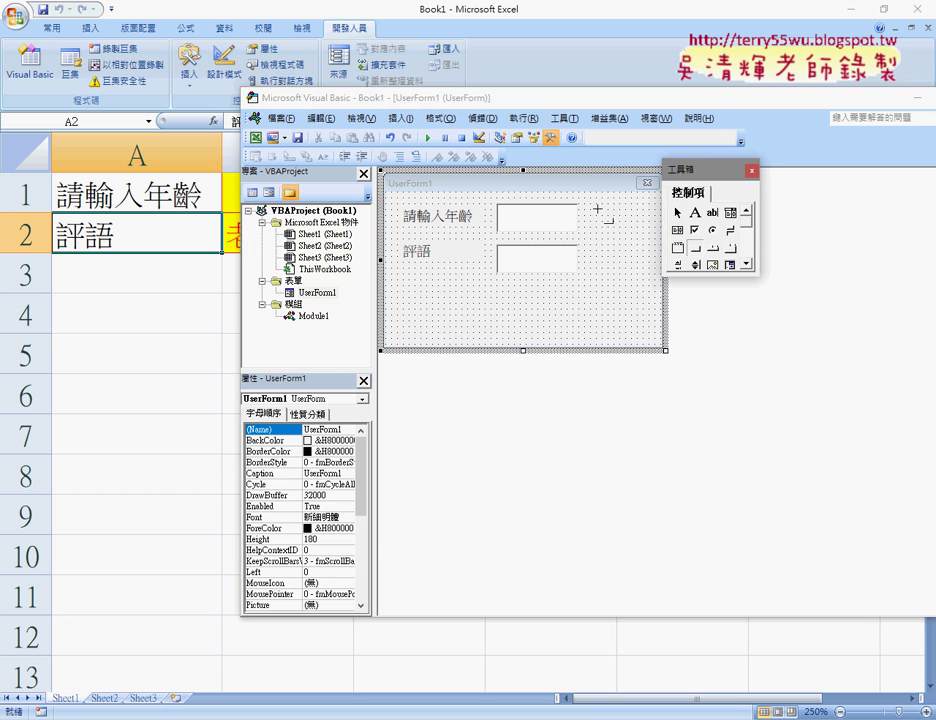
left_click_drag(597, 204, 649, 234)
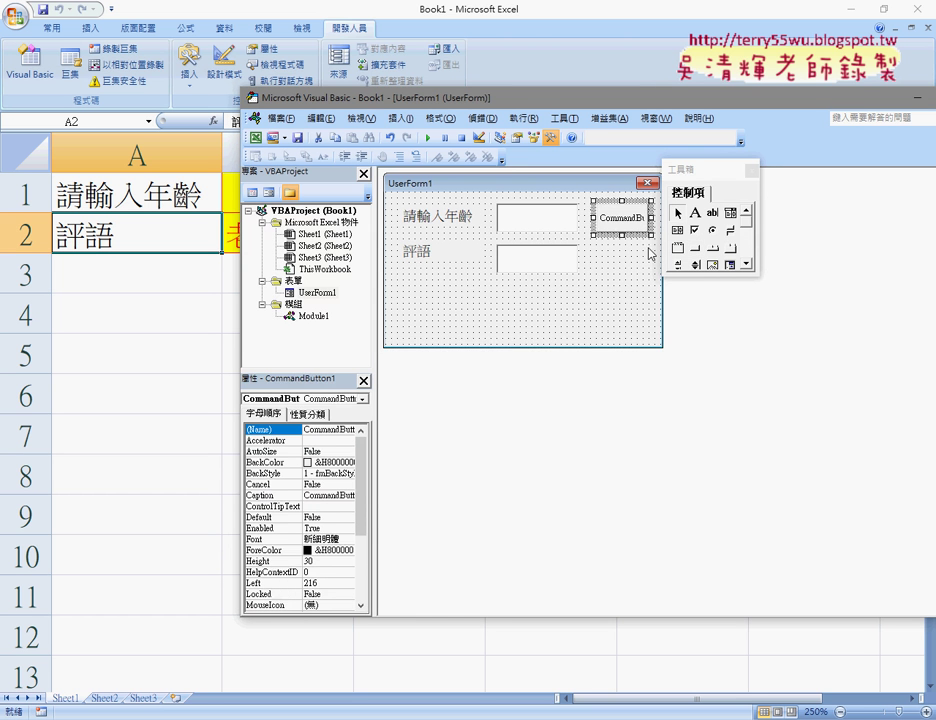
left_click(631, 272)
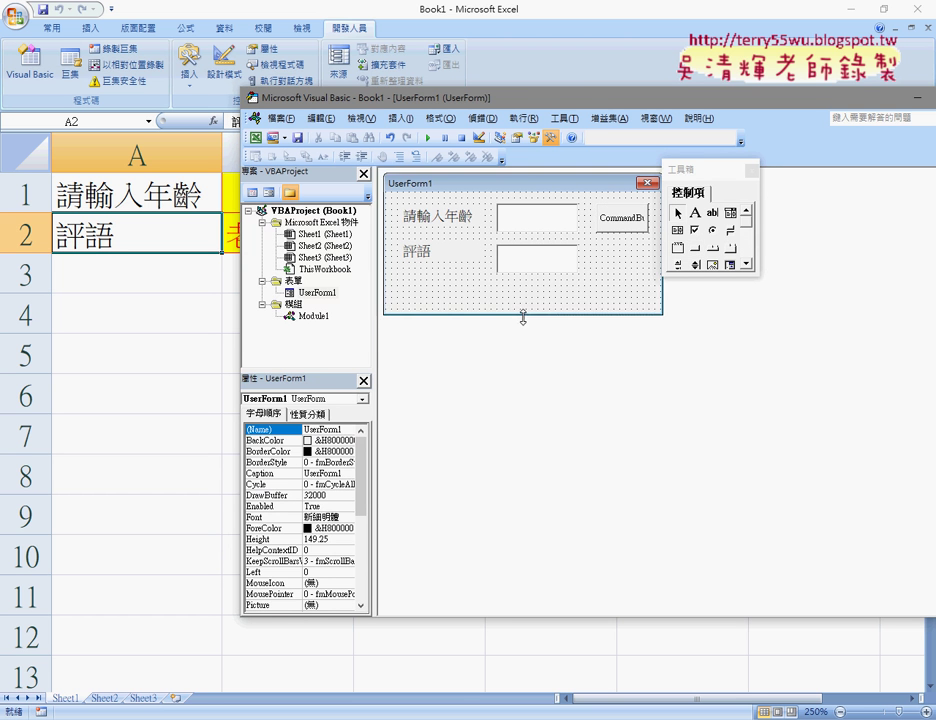
left_click_drag(529, 355, 549, 300)
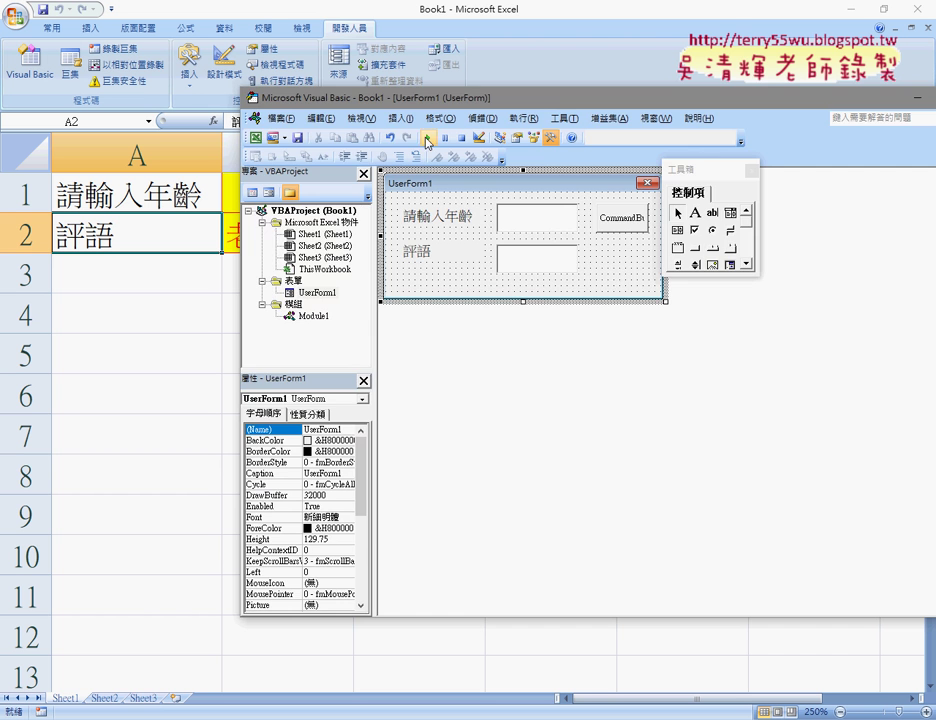
Run UserForm1 over the worksheet, close it, and return to Excel
left_click(427, 139)
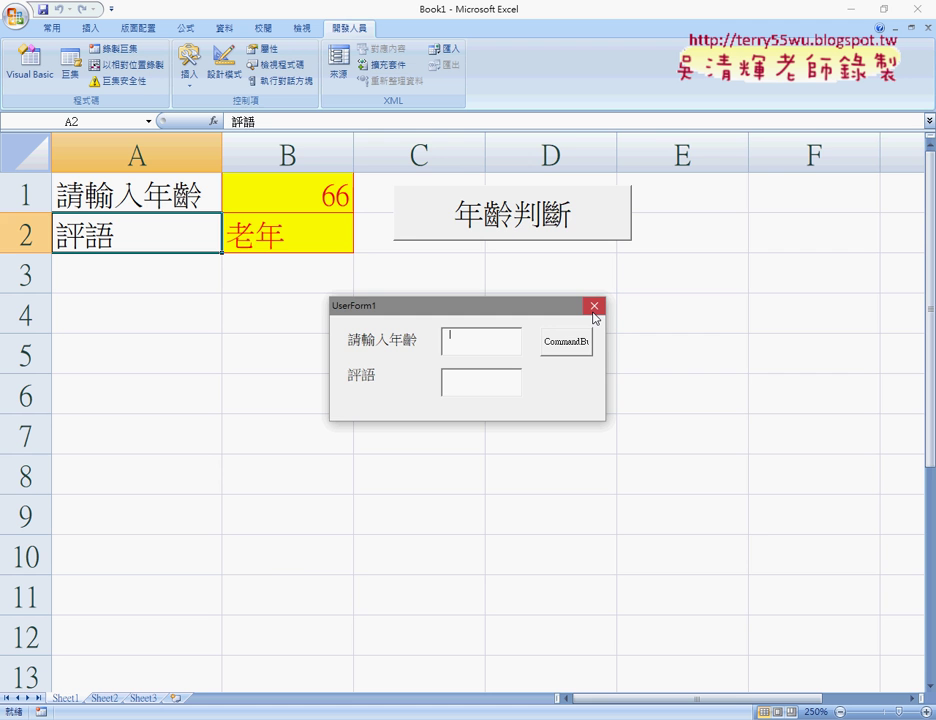
left_click(593, 310)
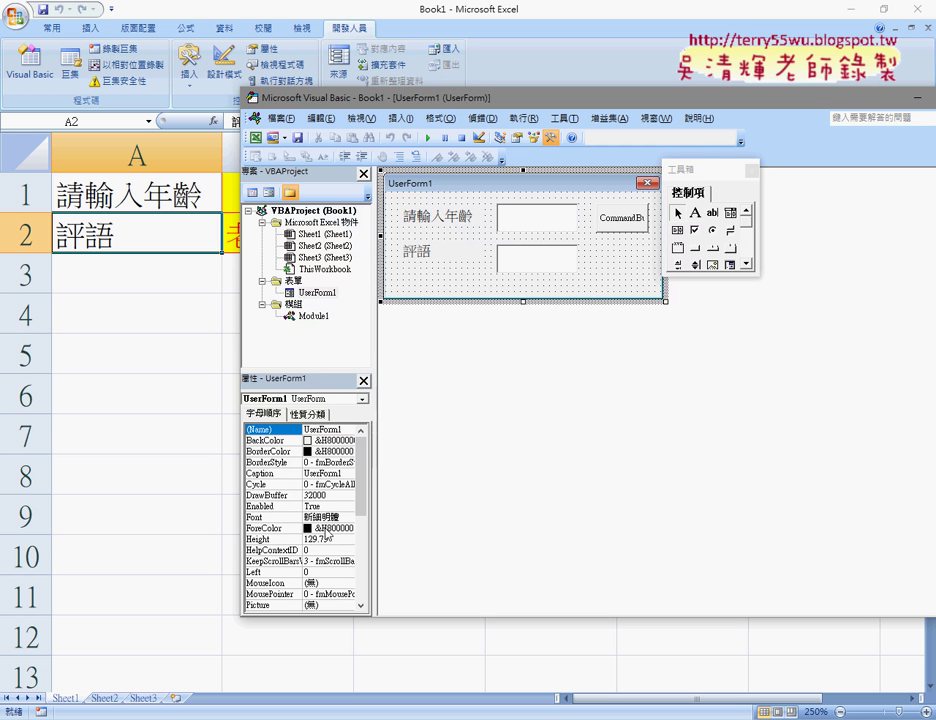
left_click(186, 514)
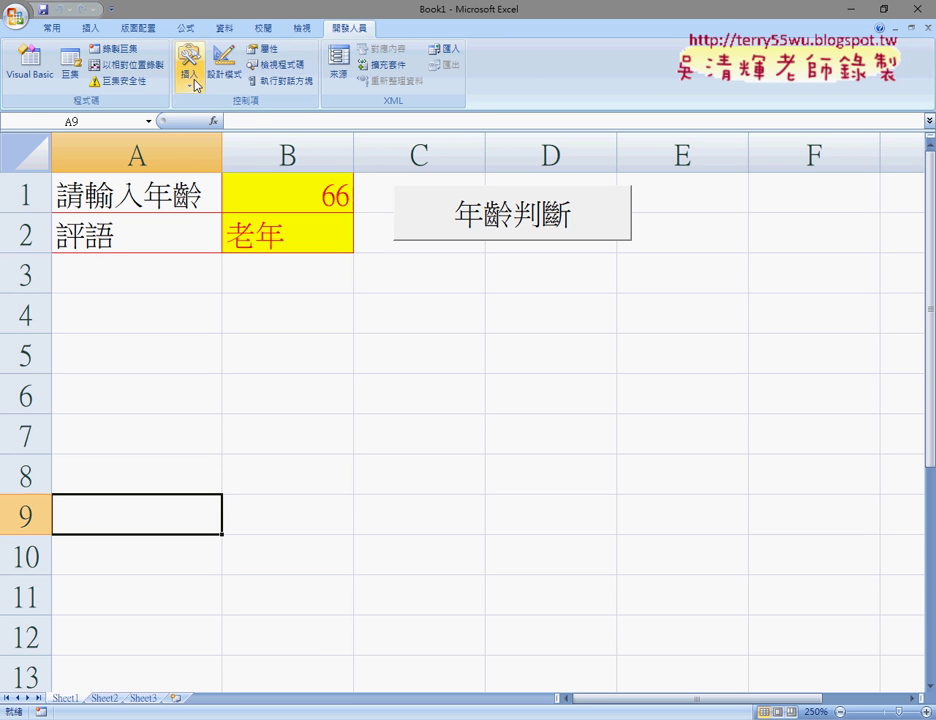
Open Developer > Insert, then switch to the Google Docs lesson notes in Chrome
left_click(197, 88)
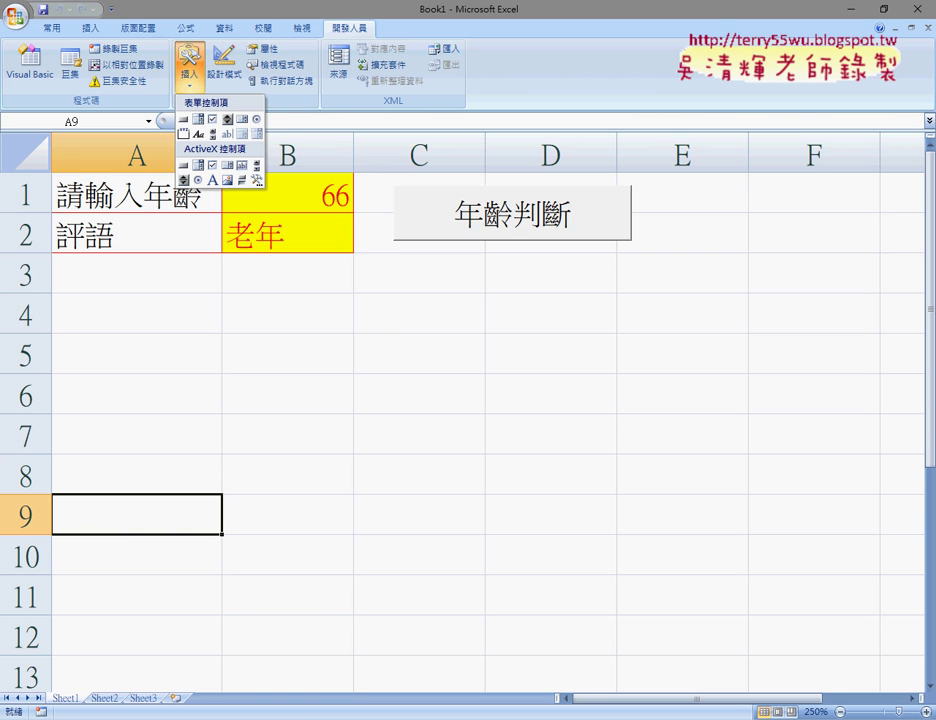
mouse_move(283, 718)
left_click(283, 640)
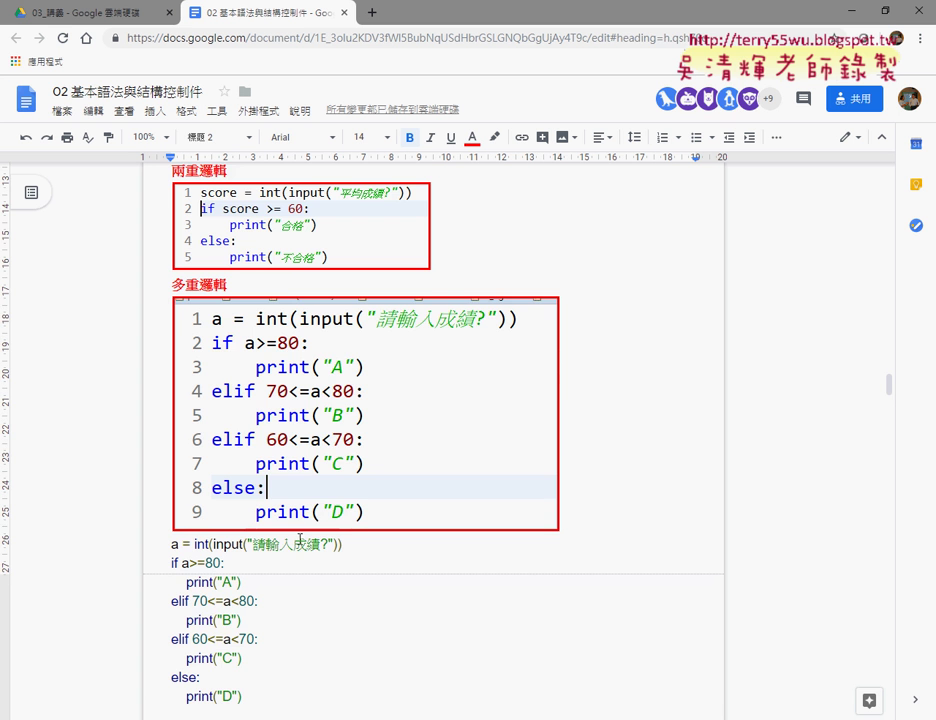
Select the grading code, scroll to the 計算BMI與格式化練習 section, then open a new tab
scroll(344, 571, "down", 3)
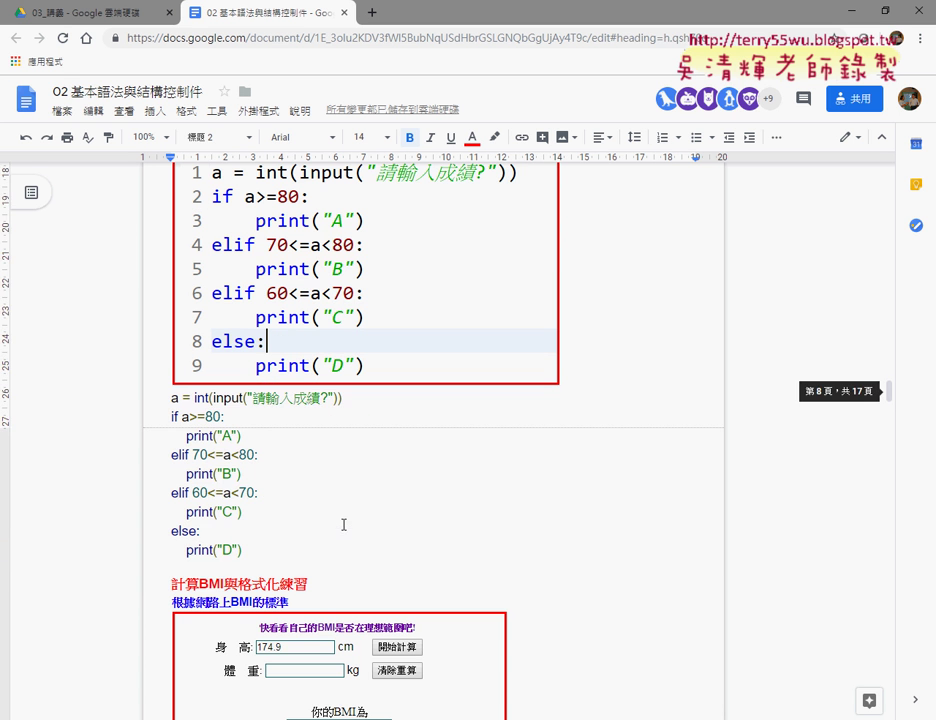
left_click_drag(242, 550, 172, 397)
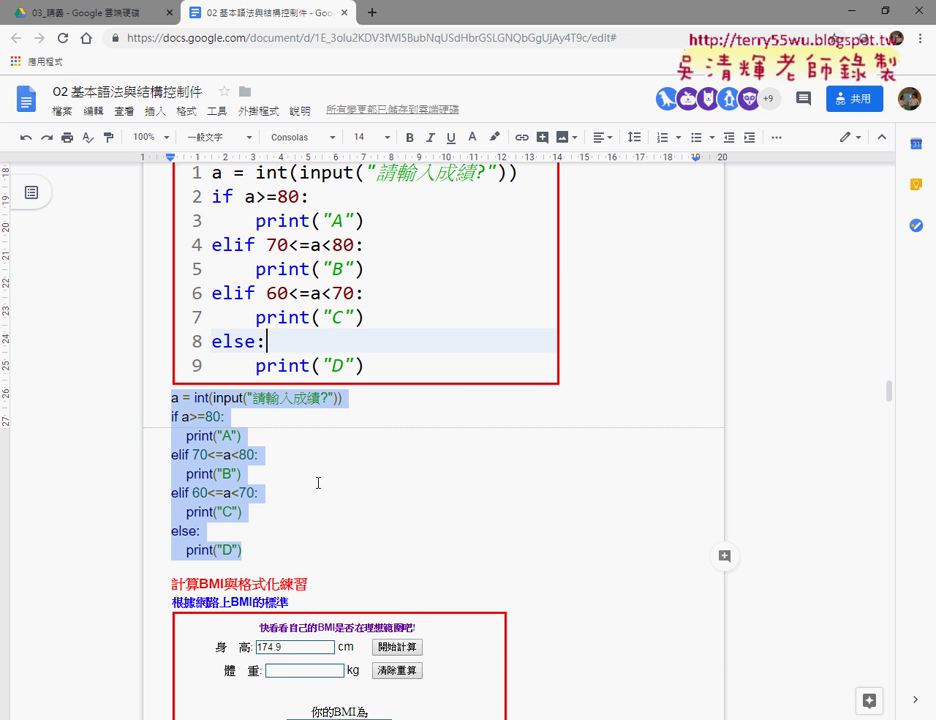
scroll(318, 485, "down", 1)
scroll(390, 482, "down", 1)
scroll(391, 494, "down", 1)
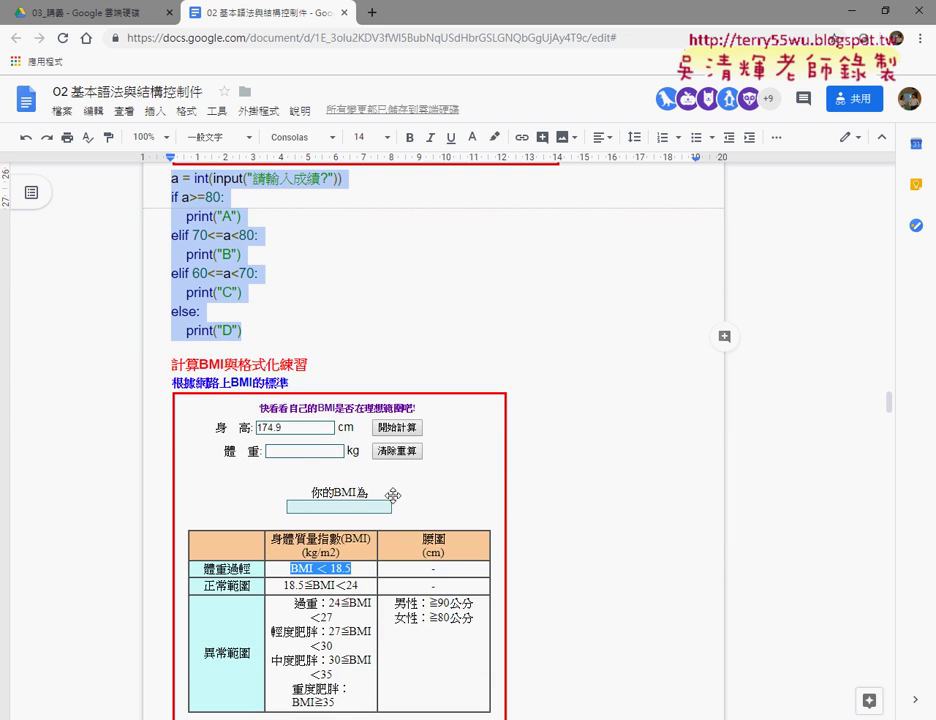
left_click(372, 12)
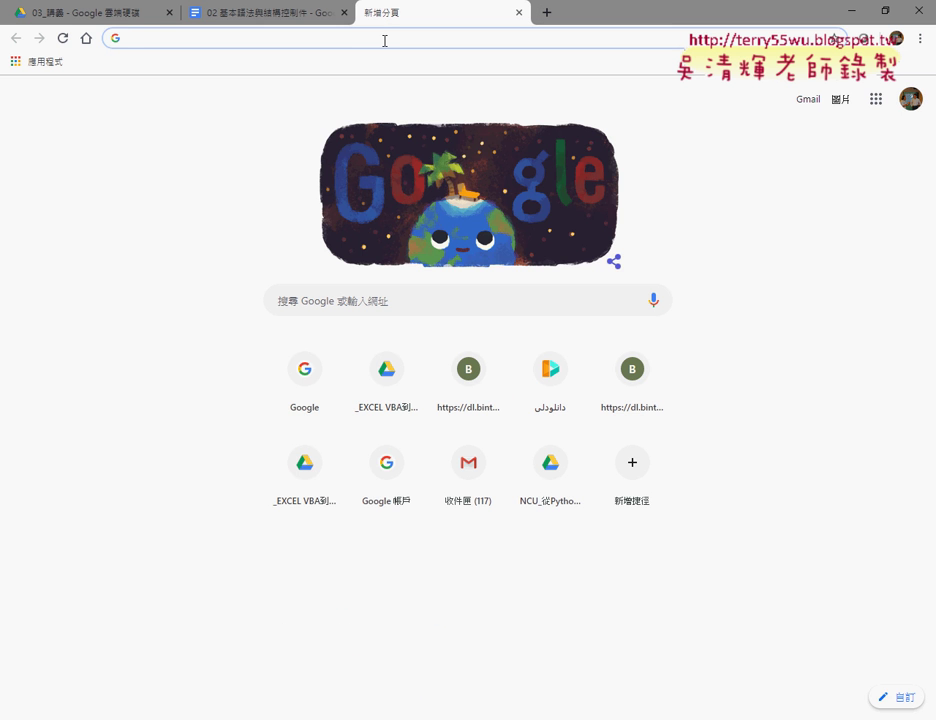
Search Google for 'BMI' and open the BMI值計算器 result page
type("BMI")
key("Return")
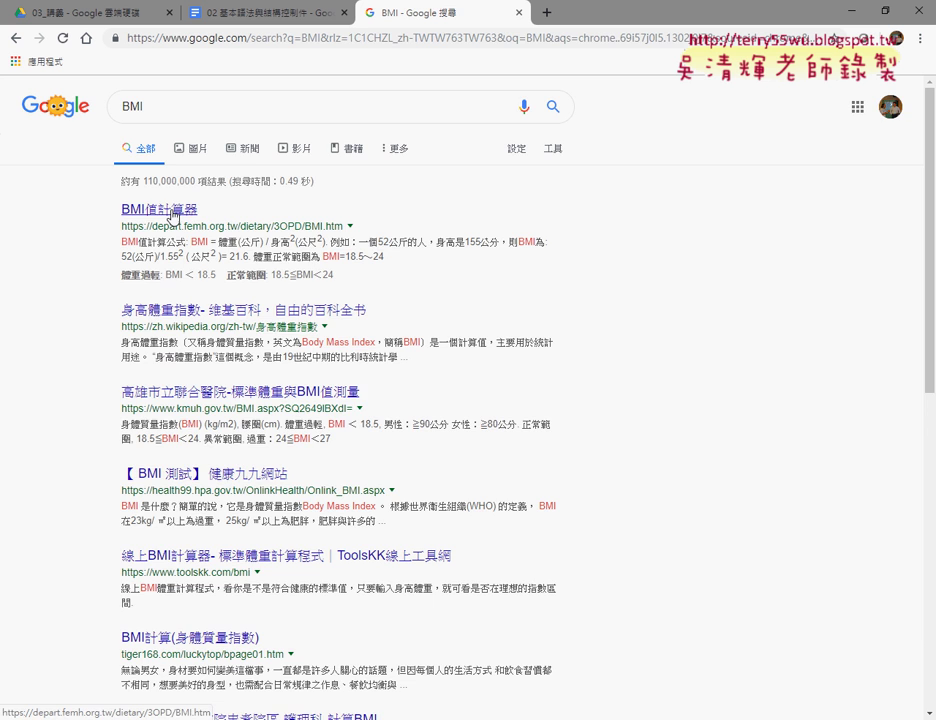
left_click(174, 214)
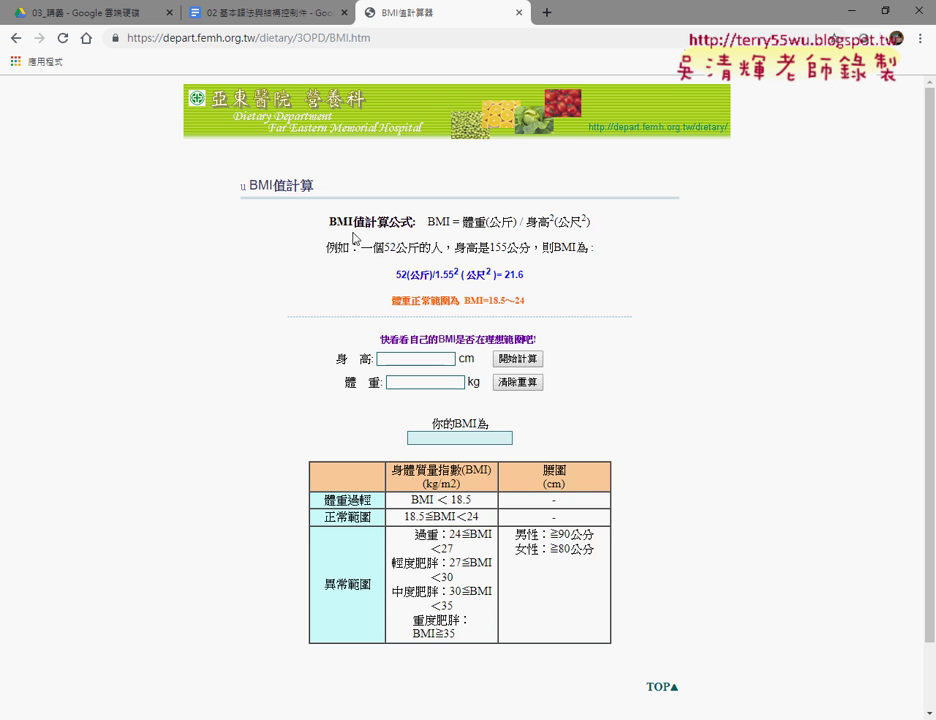
Select the formula line BMI = 體重(公斤) / 身高²(公尺²) and scroll down slightly
left_click_drag(603, 232, 318, 226)
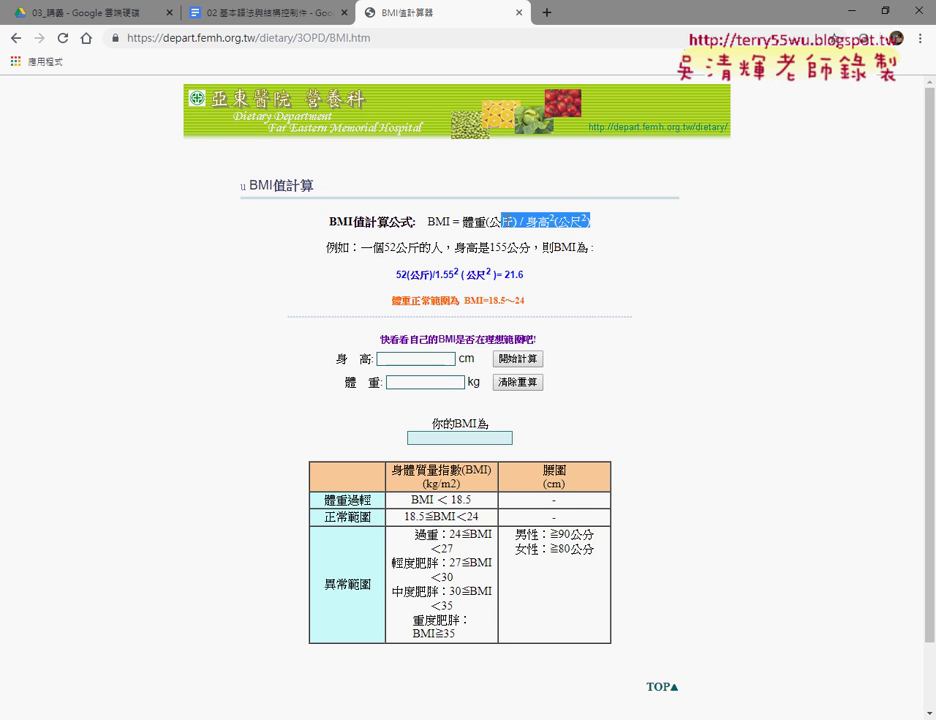
scroll(552, 273, "down", 2)
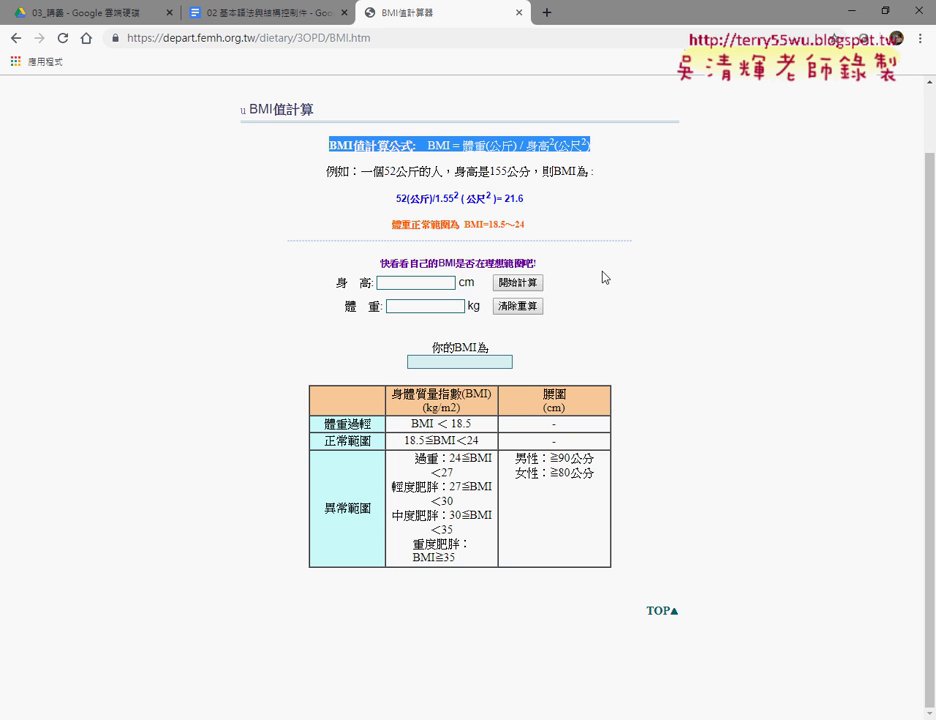
Clear the formula selection and select only the 身高² term
left_click(512, 158)
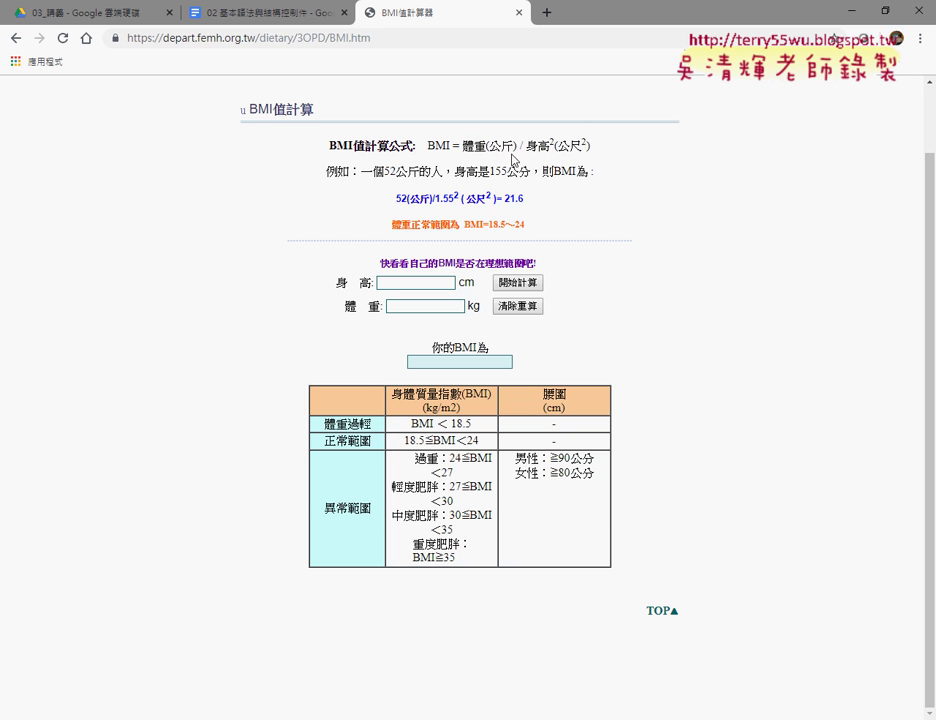
left_click_drag(462, 145, 552, 144)
left_click_drag(323, 424, 470, 424)
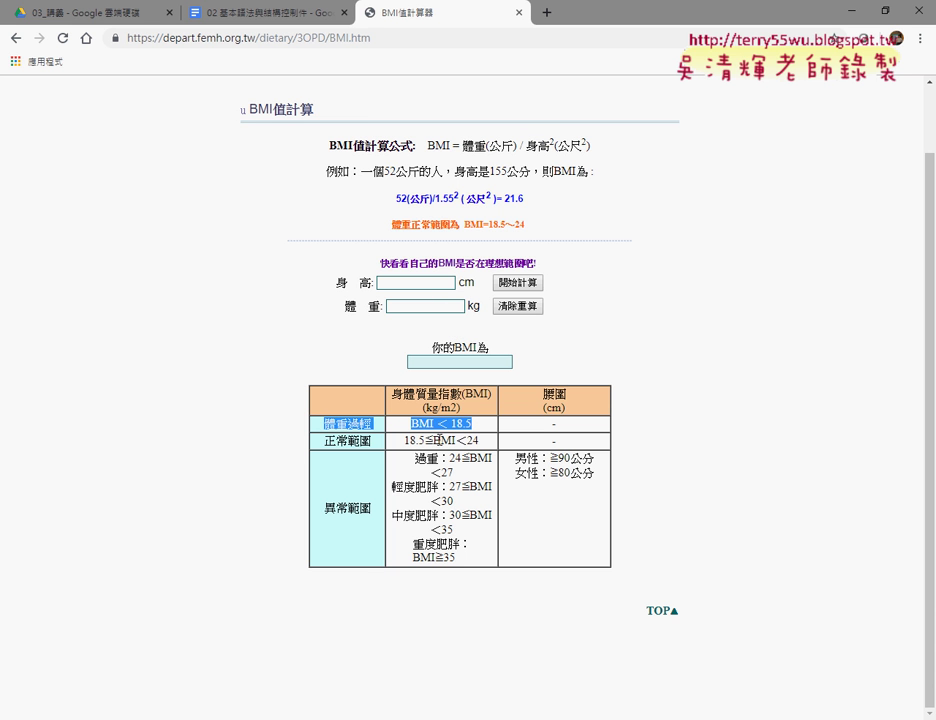
left_click_drag(480, 441, 325, 441)
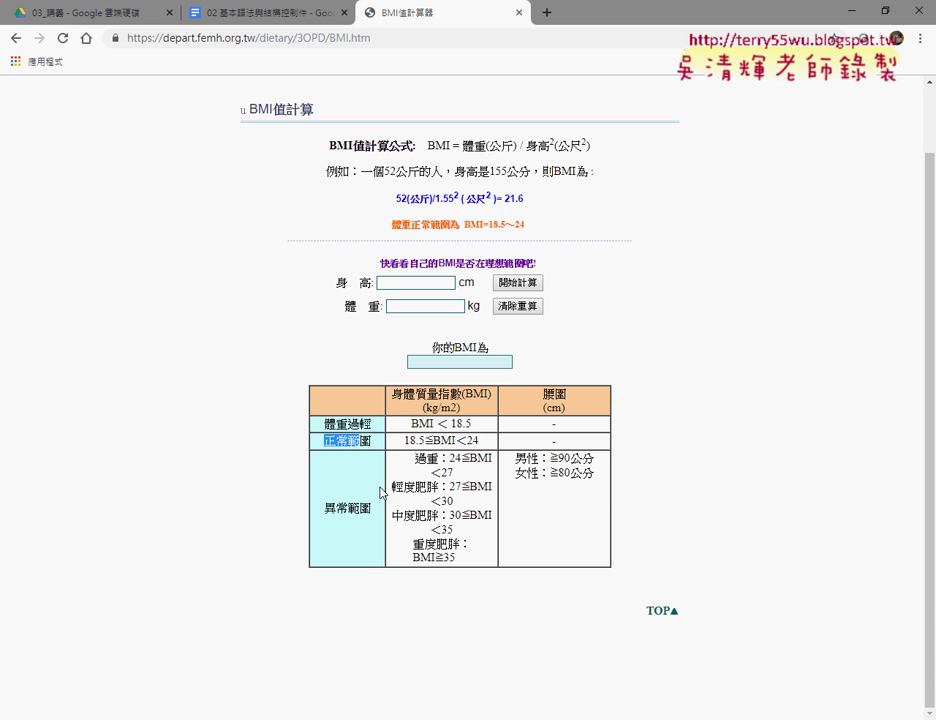
left_click_drag(414, 457, 470, 457)
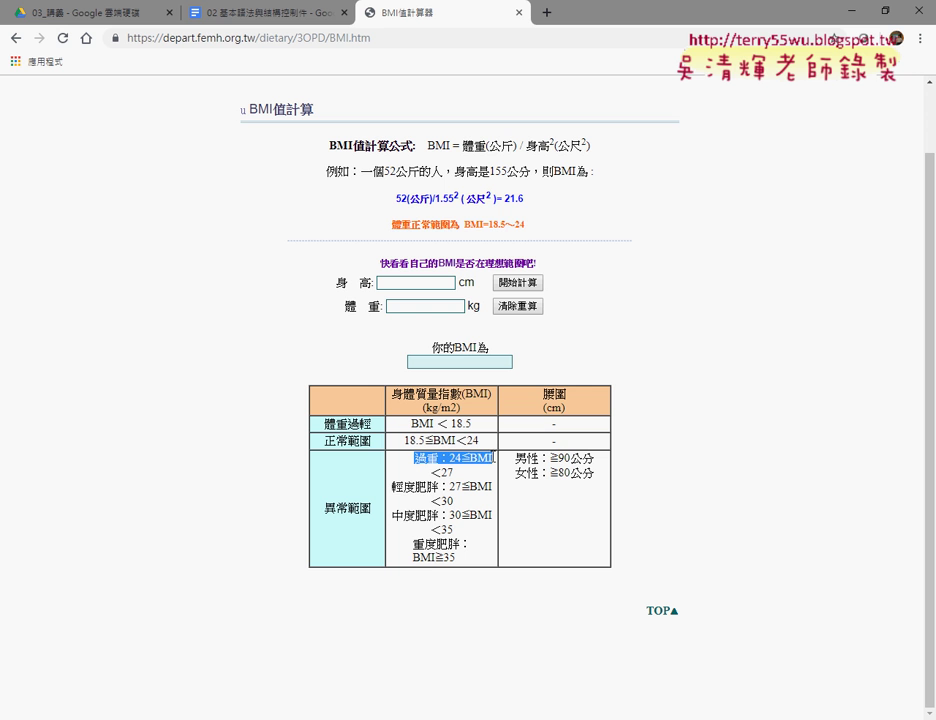
left_click_drag(391, 486, 437, 486)
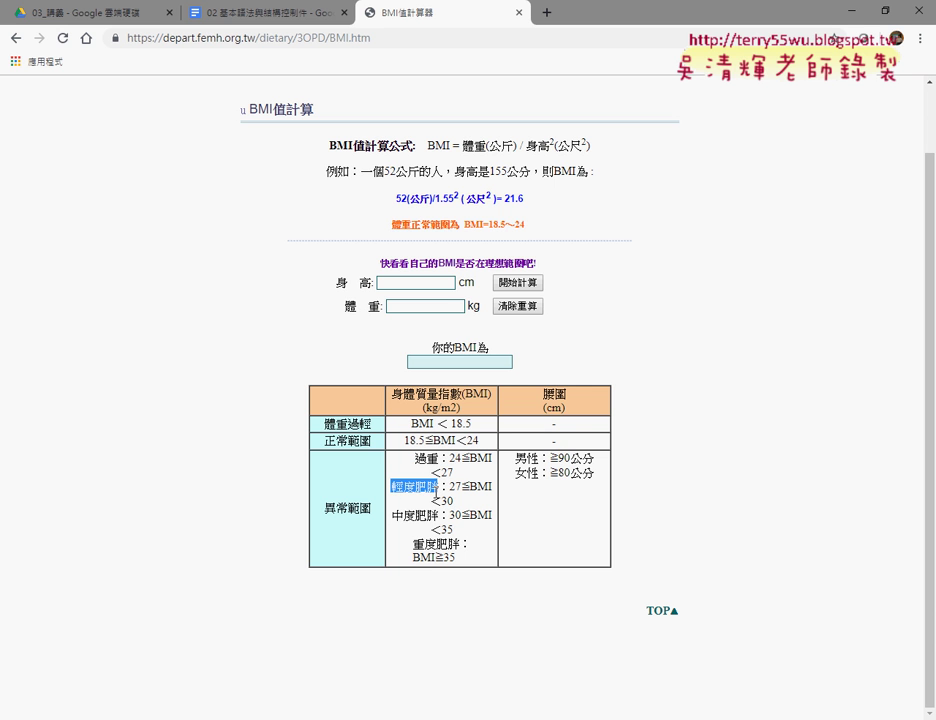
mouse_move(391, 515)
left_mouse_down()
mouse_move(437, 516)
mouse_move(468, 544)
left_mouse_up()
left_click(467, 436)
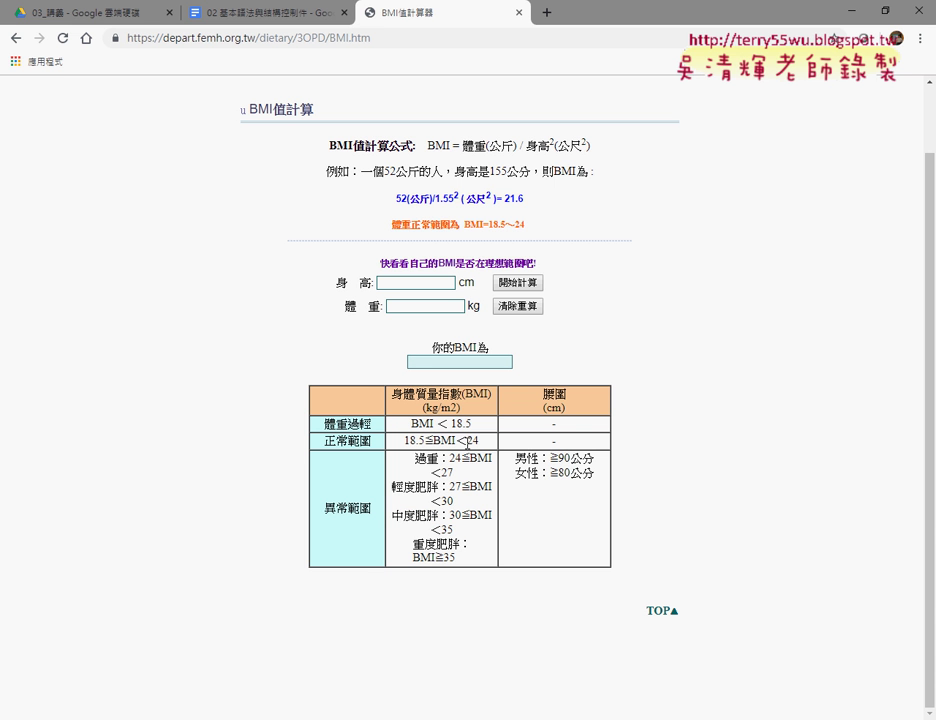